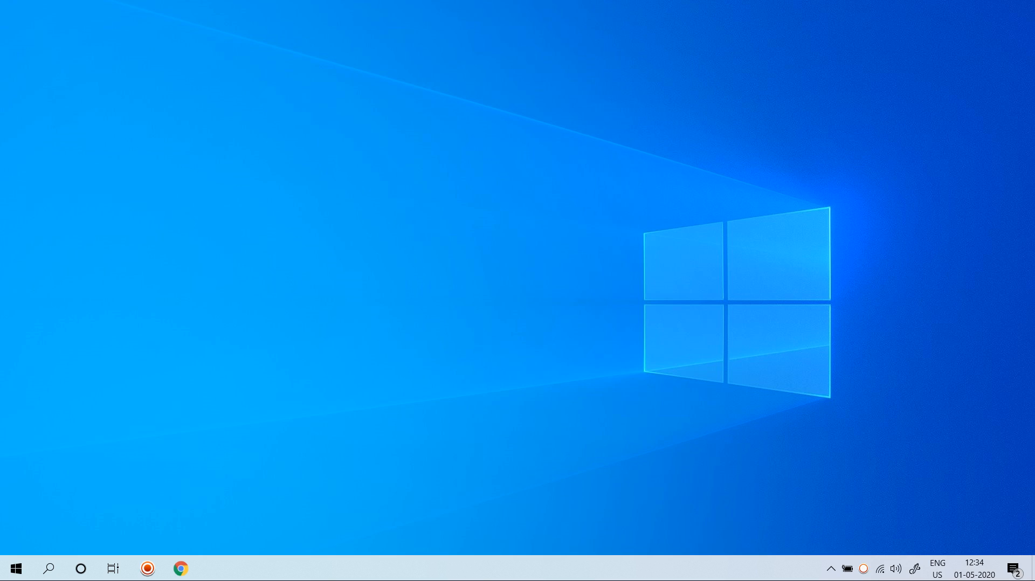
# Step: Open the GST portal's login page in the browser and fill in the saved account username and password
pyautogui.click(180, 568)
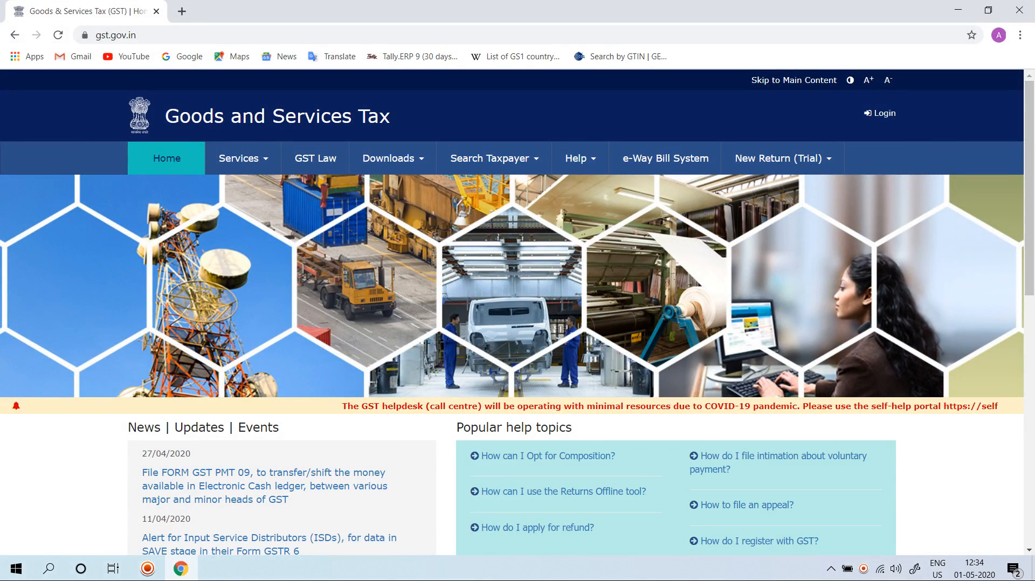
pyautogui.click(880, 113)
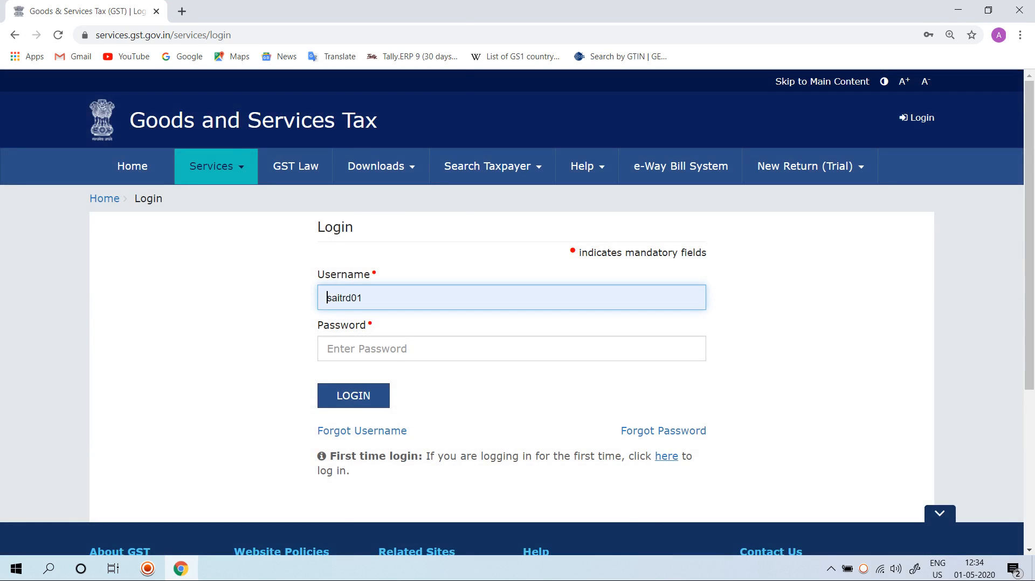
pyautogui.click(410, 349)
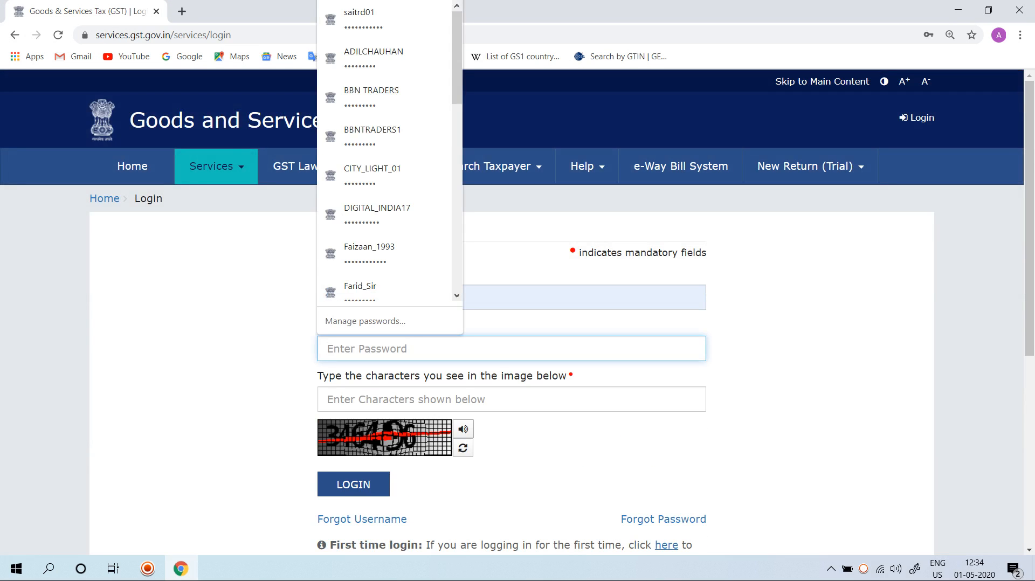
pyautogui.scroll(-5, 384, 245)
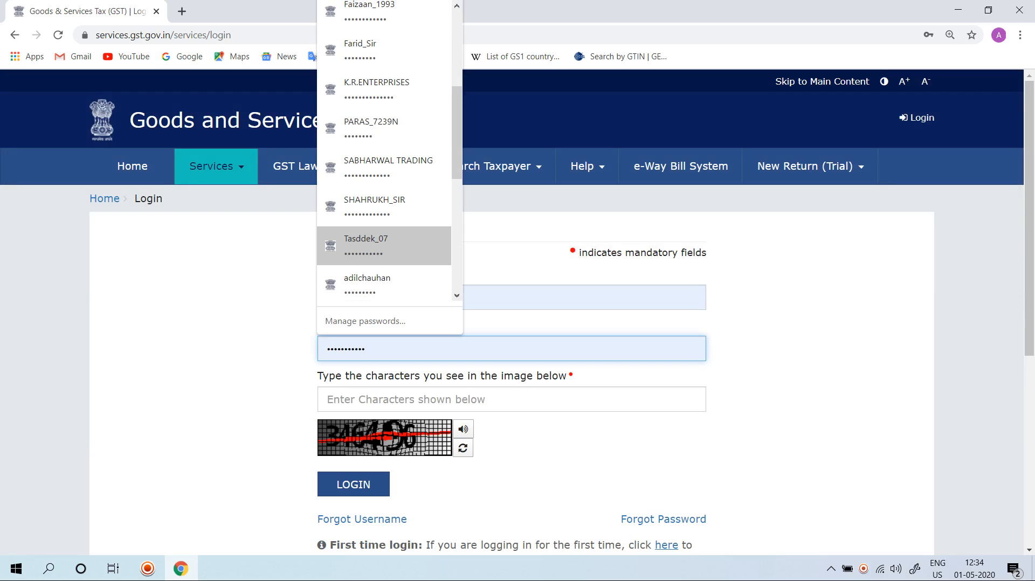
pyautogui.scroll(-4, 384, 245)
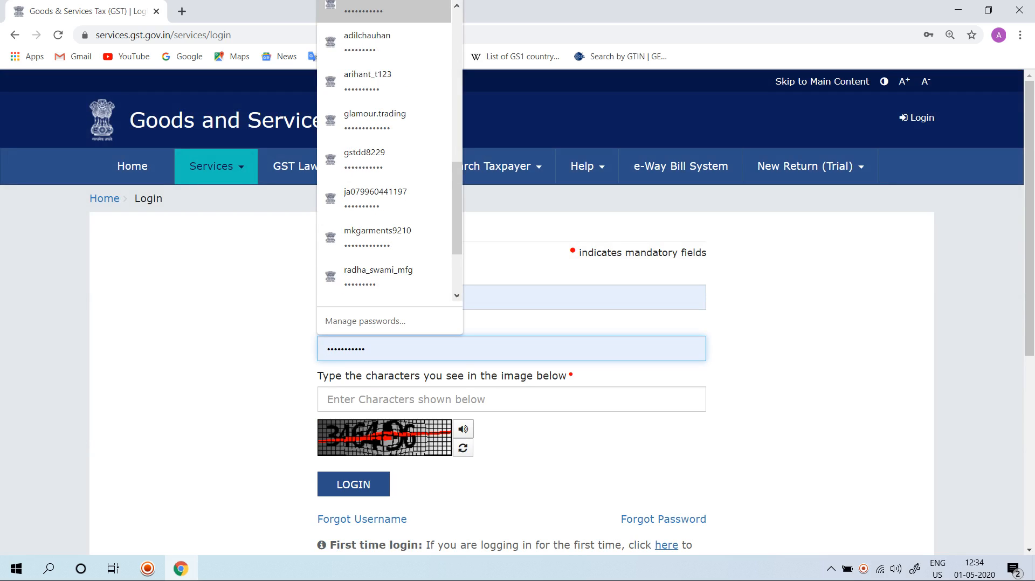
pyautogui.click(378, 277)
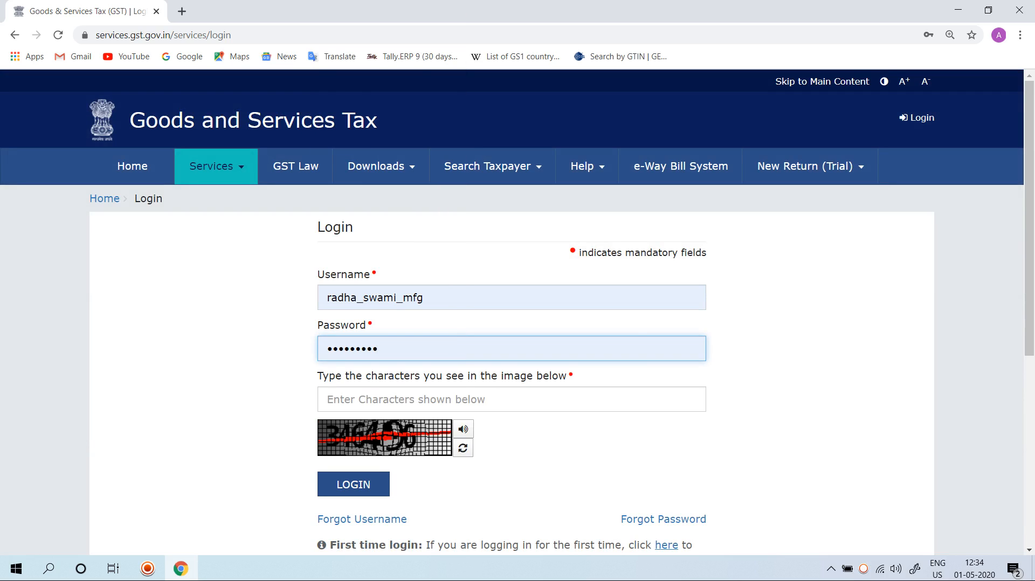
# Step: Enter the captcha characters shown in the image and log in to the GST account
pyautogui.click(380, 399)
pyautogui.write('346496')
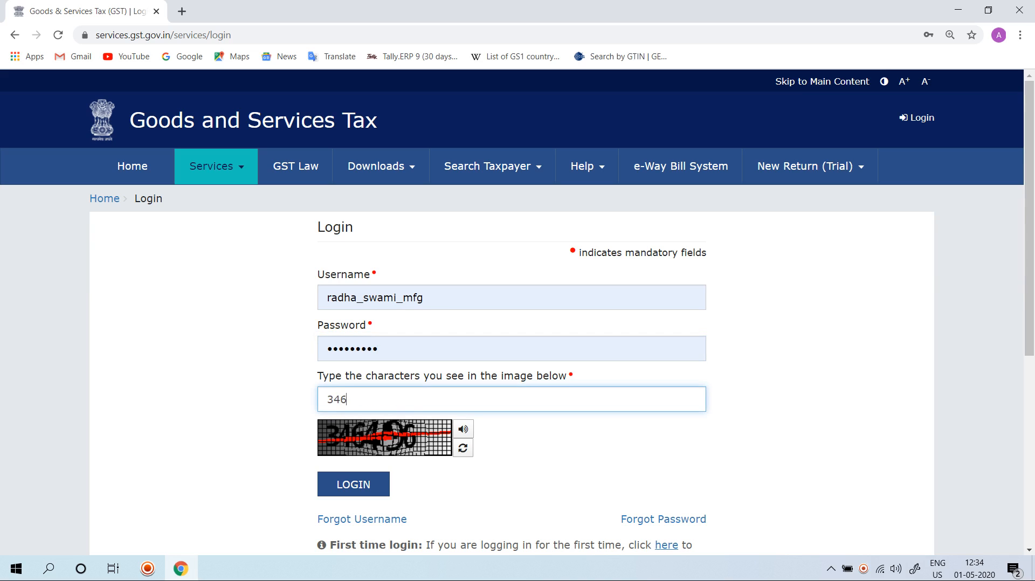
pyautogui.press('Tab')
pyautogui.press('Tab')
pyautogui.press('Tab')
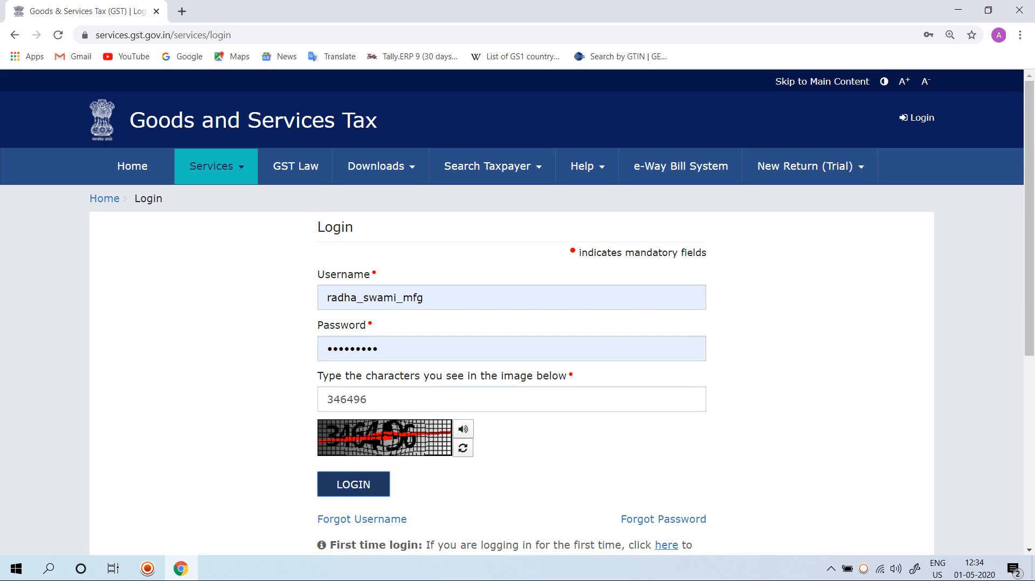
pyautogui.press('Return')
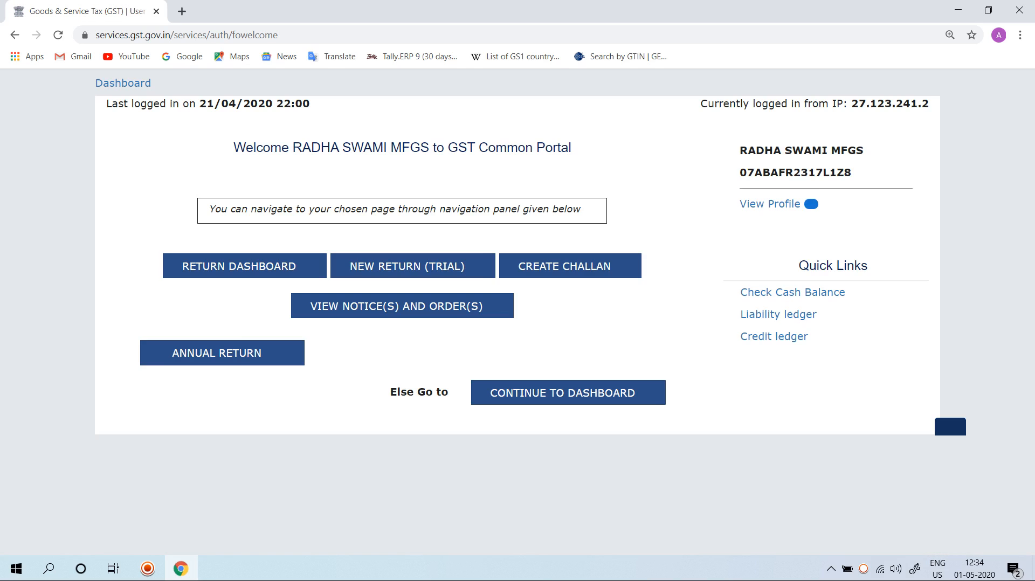
# Step: Continue past the welcome page and open the Final Return page from the Returns services
pyautogui.press('Tab')
pyautogui.press('Return')
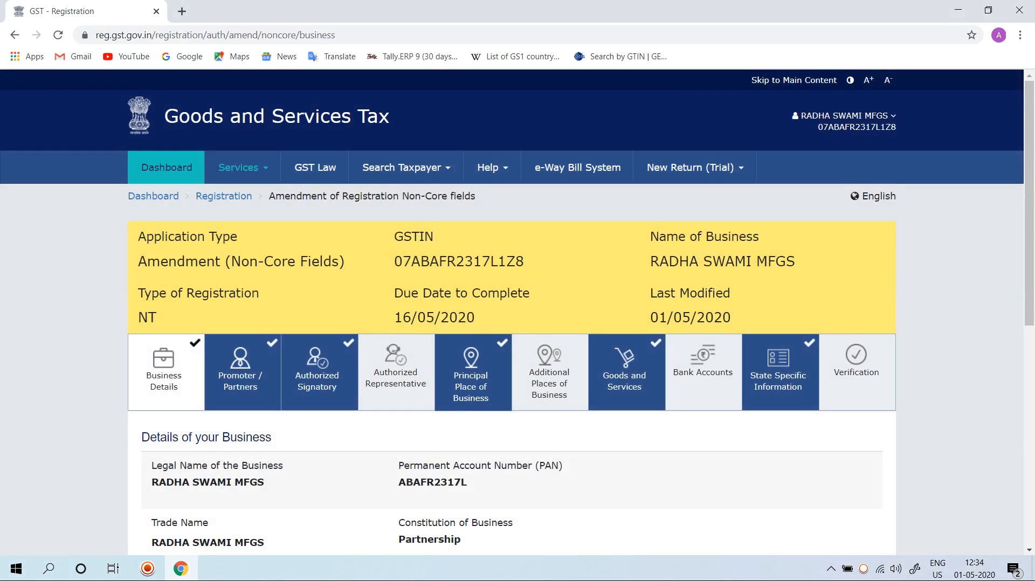
pyautogui.click(243, 167)
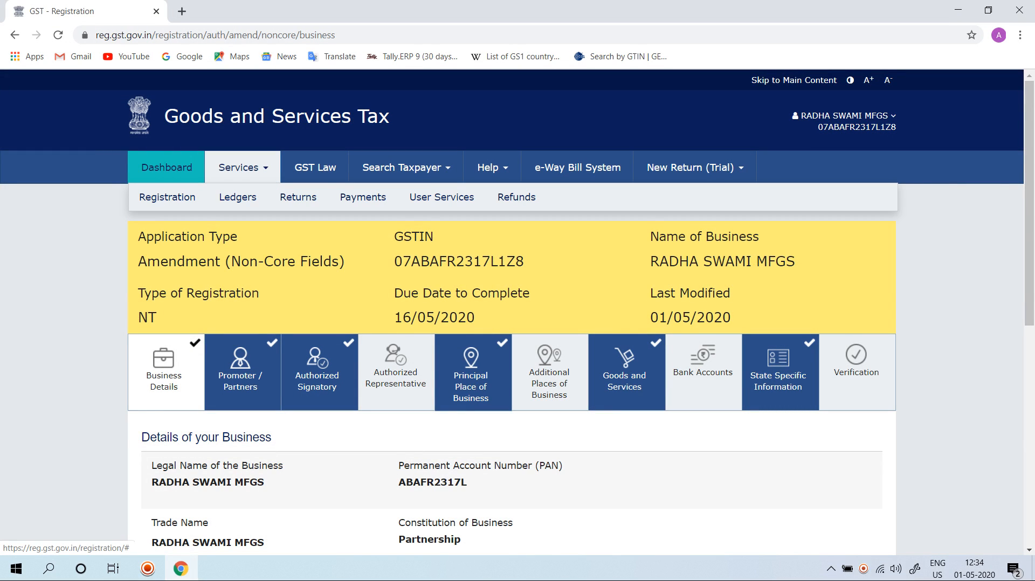
pyautogui.moveTo(298, 197)
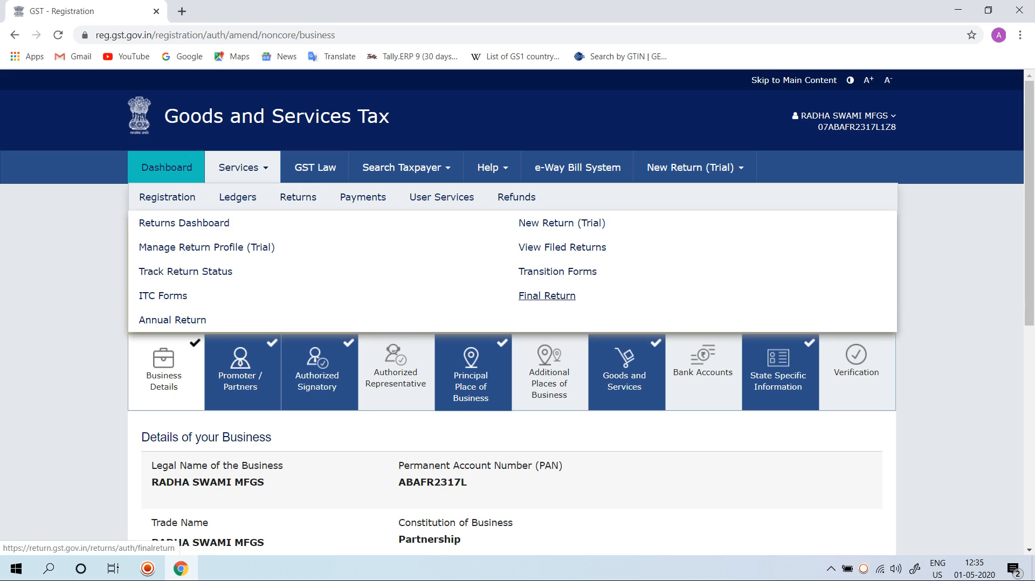
pyautogui.moveTo(168, 197)
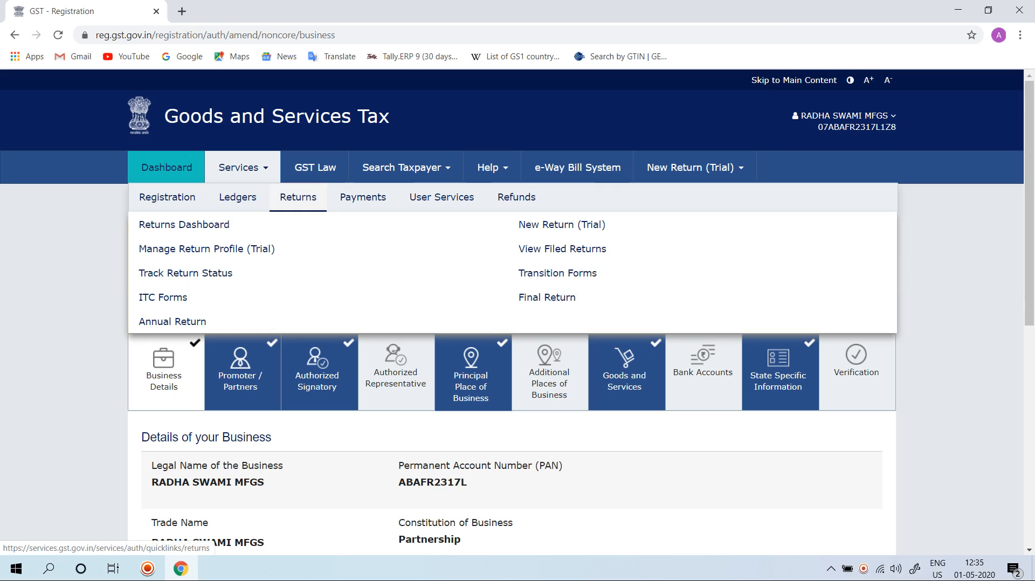
pyautogui.click(546, 298)
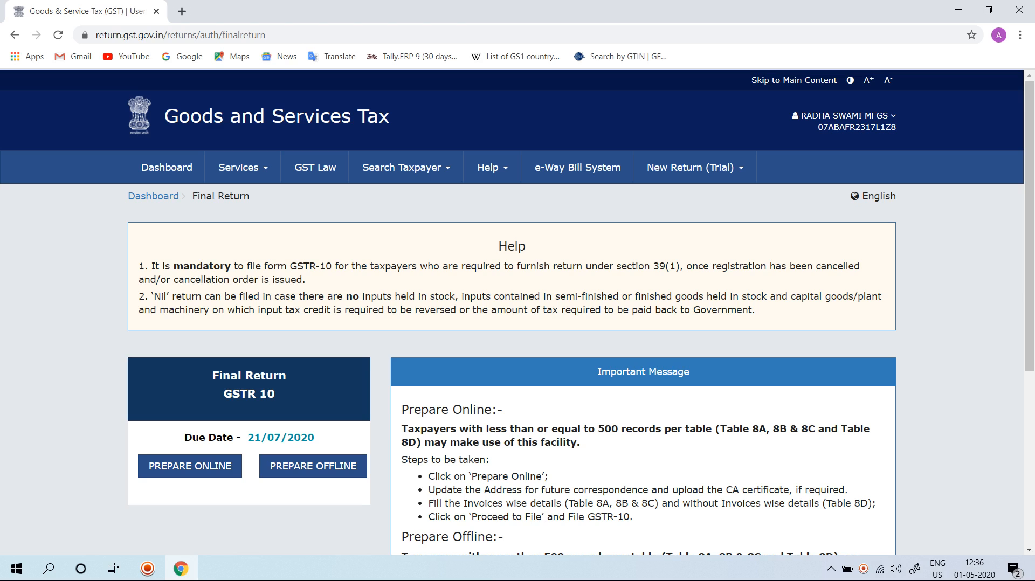
# Step: Read the GSTR-10 preparation instructions and choose to prepare the final return online
pyautogui.scroll(-4, 518, 324)
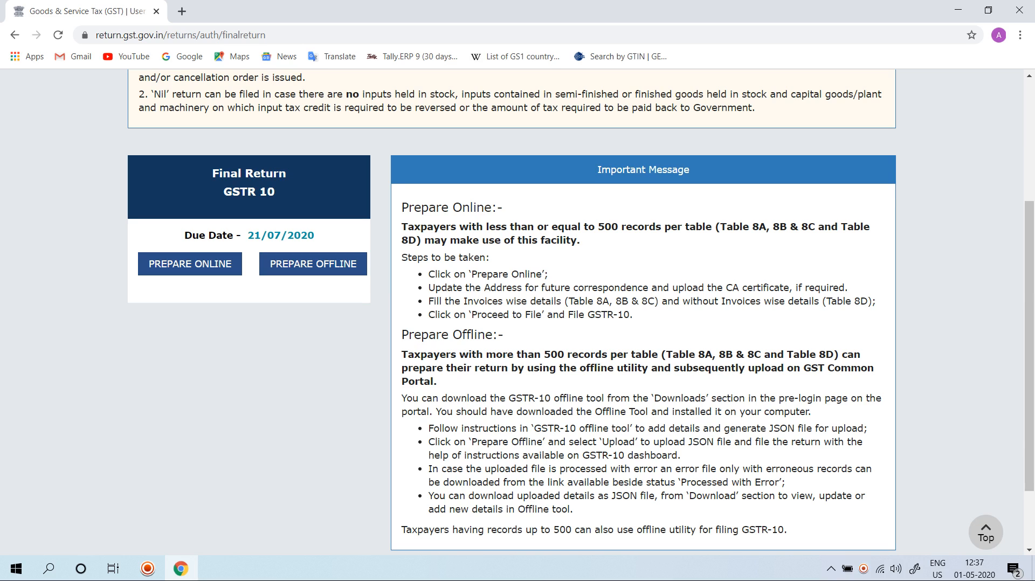
pyautogui.scroll(3, 512, 312)
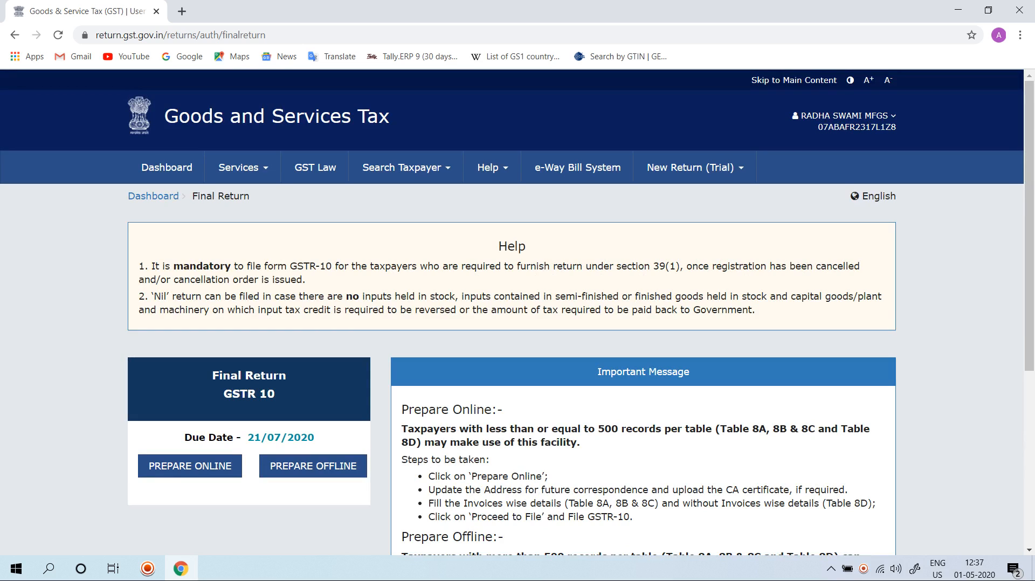
pyautogui.click(189, 466)
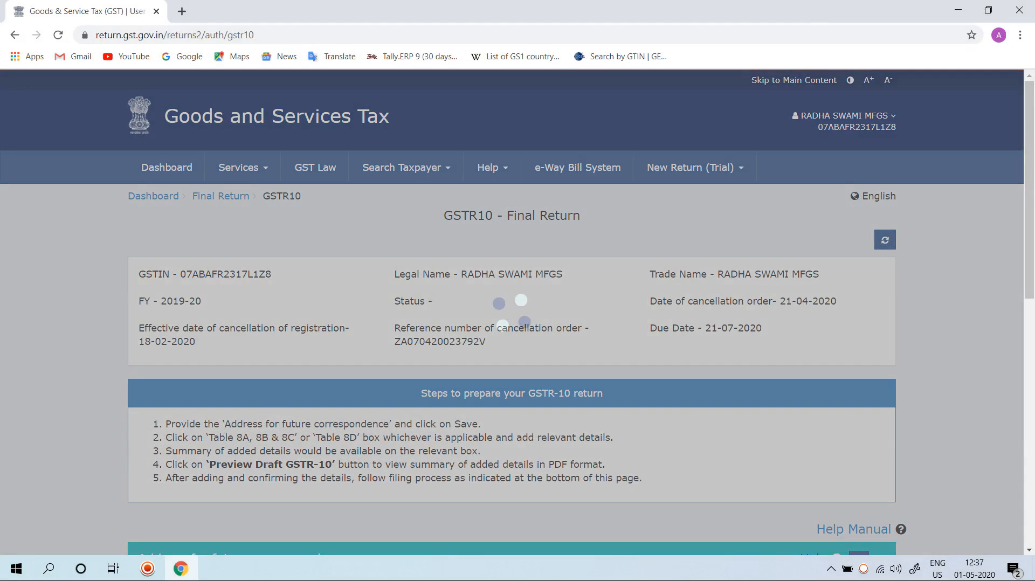
# Step: Save the prefilled address for future correspondence in the GSTR-10 return and collapse that section
pyautogui.scroll(-1, 512, 313)
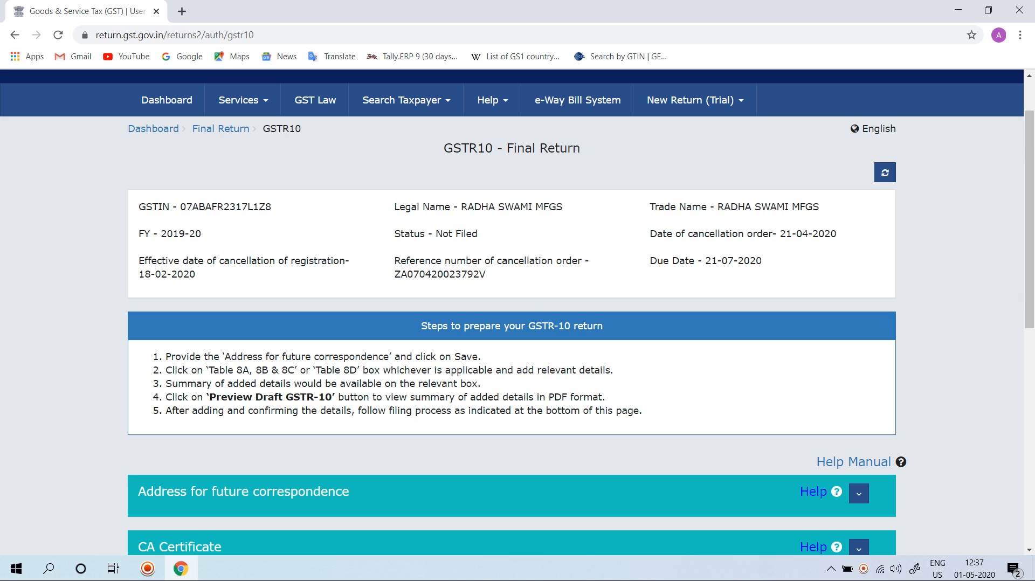
pyautogui.scroll(-1, 518, 312)
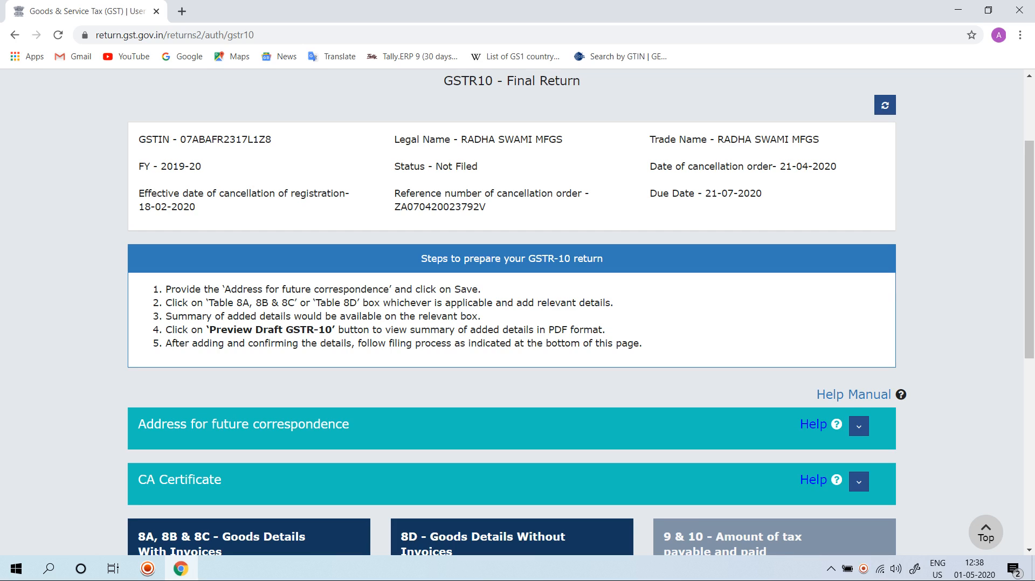
pyautogui.scroll(-4, 512, 324)
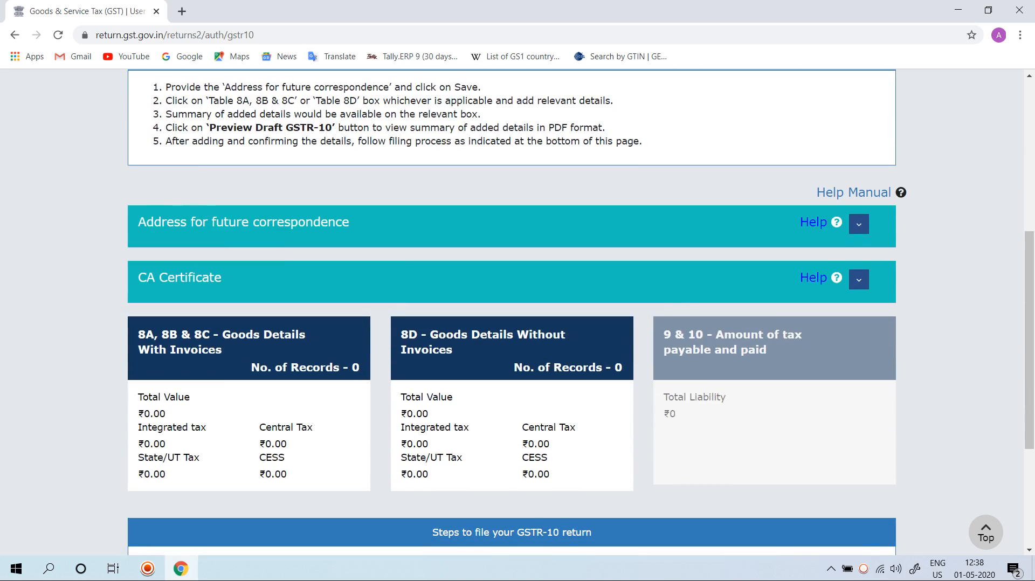
pyautogui.click(859, 223)
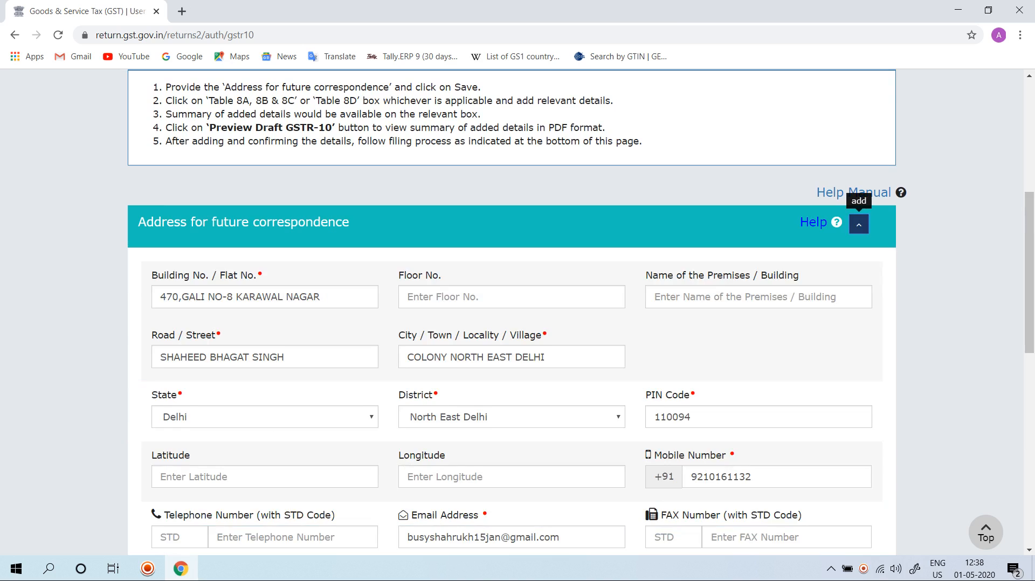
pyautogui.scroll(-3, 512, 310)
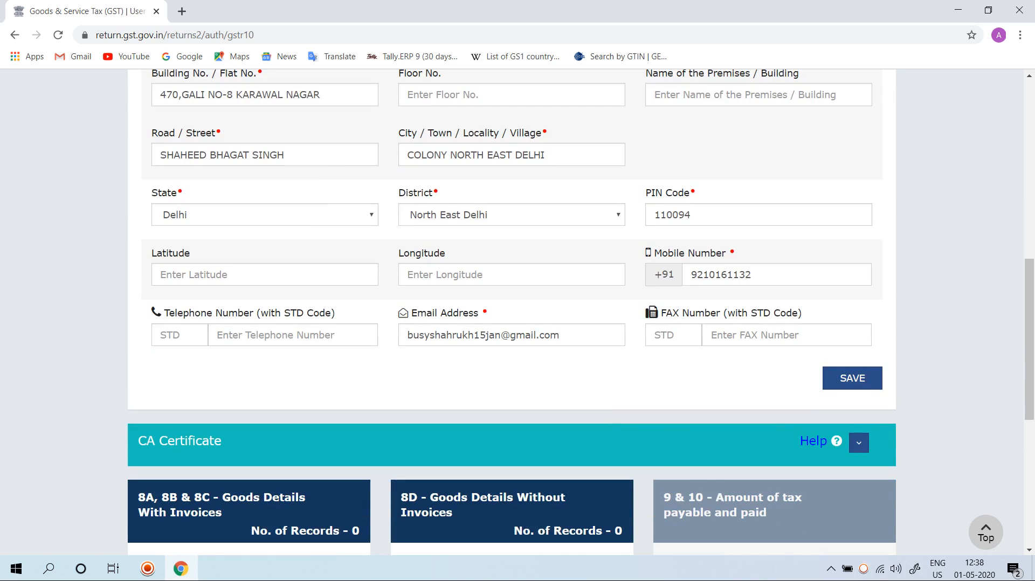
pyautogui.click(852, 378)
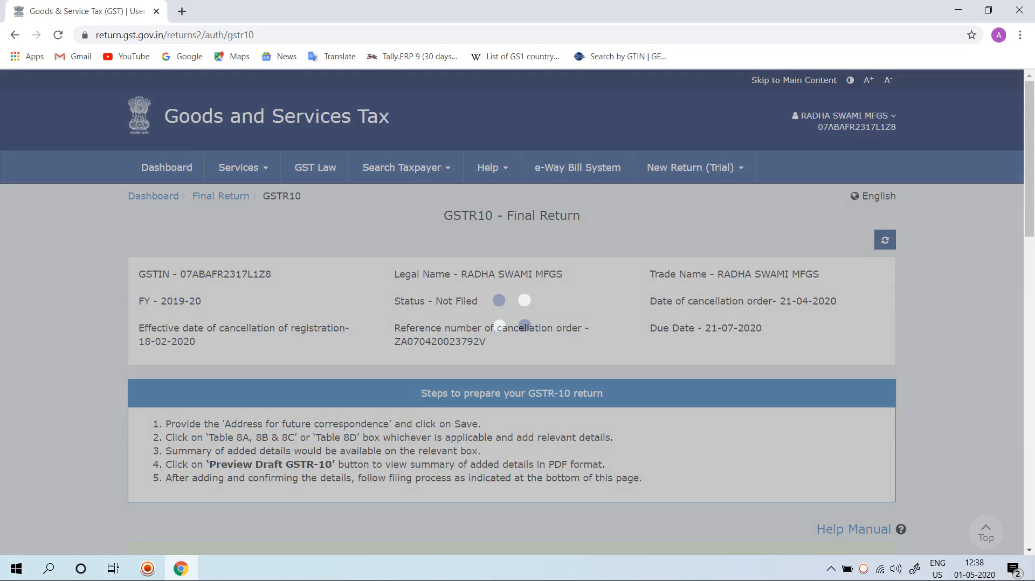
pyautogui.scroll(-10, 512, 311)
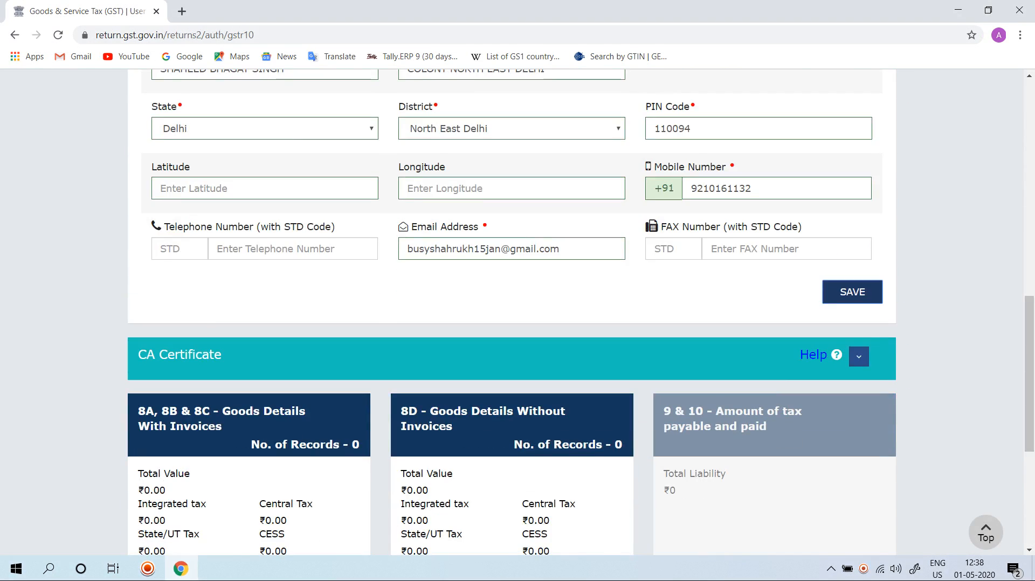
pyautogui.scroll(5, 857, 215)
pyautogui.click(859, 206)
# Step: Expand the CA Certificate section and review the particulars it asks for
pyautogui.scroll(-3, 254, 200)
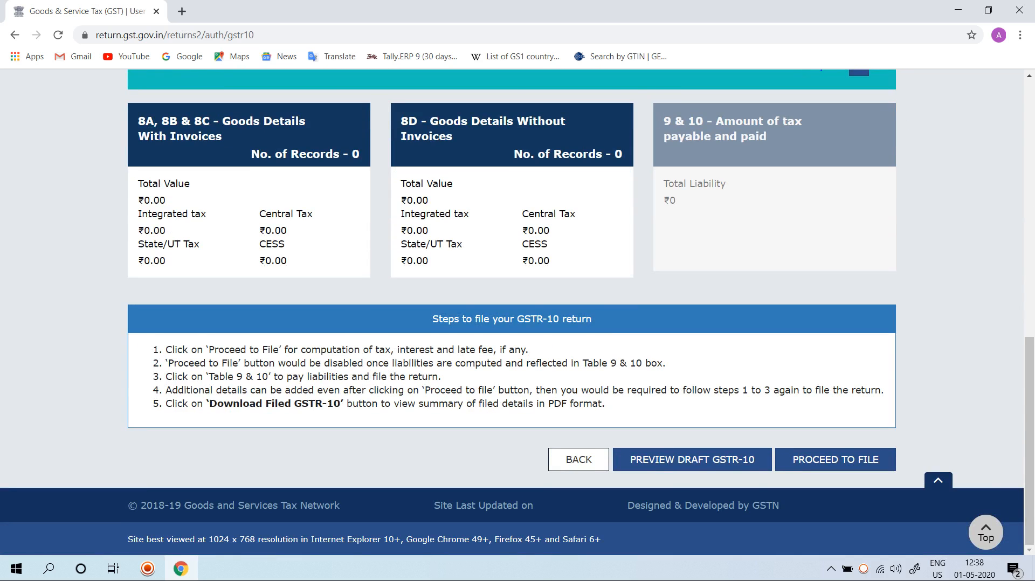
pyautogui.scroll(2, 253, 199)
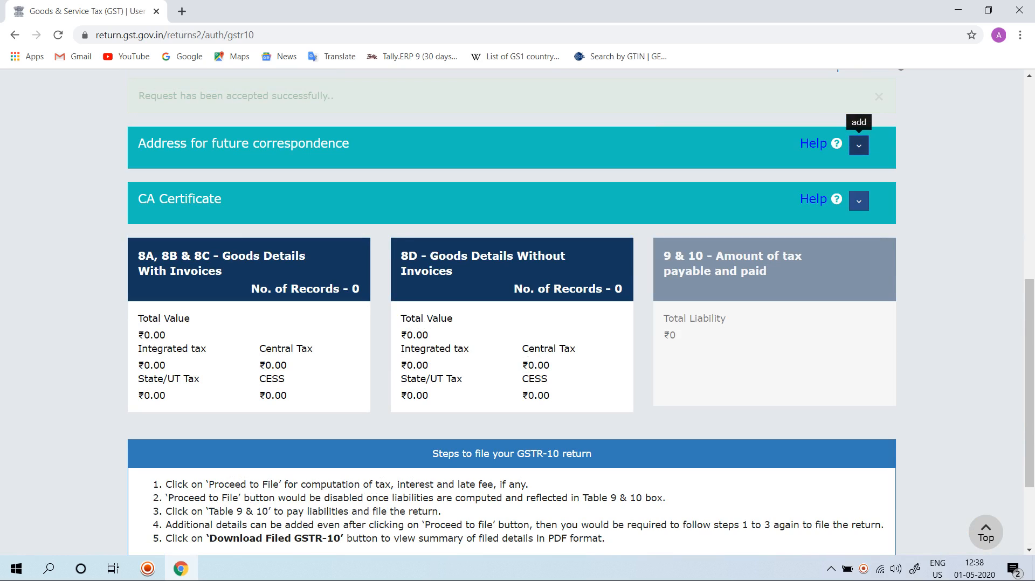
pyautogui.click(859, 200)
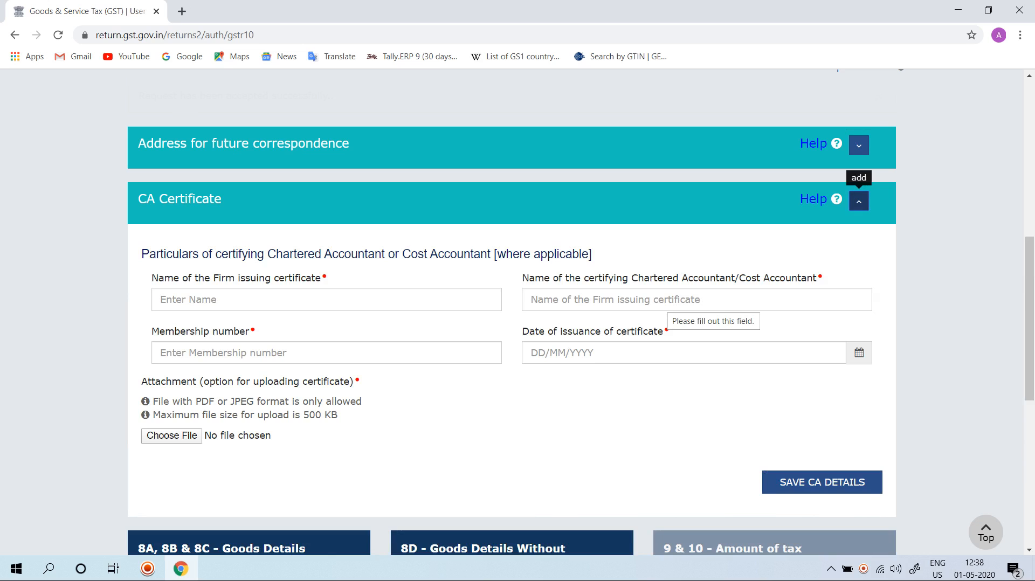
pyautogui.scroll(-1, 602, 353)
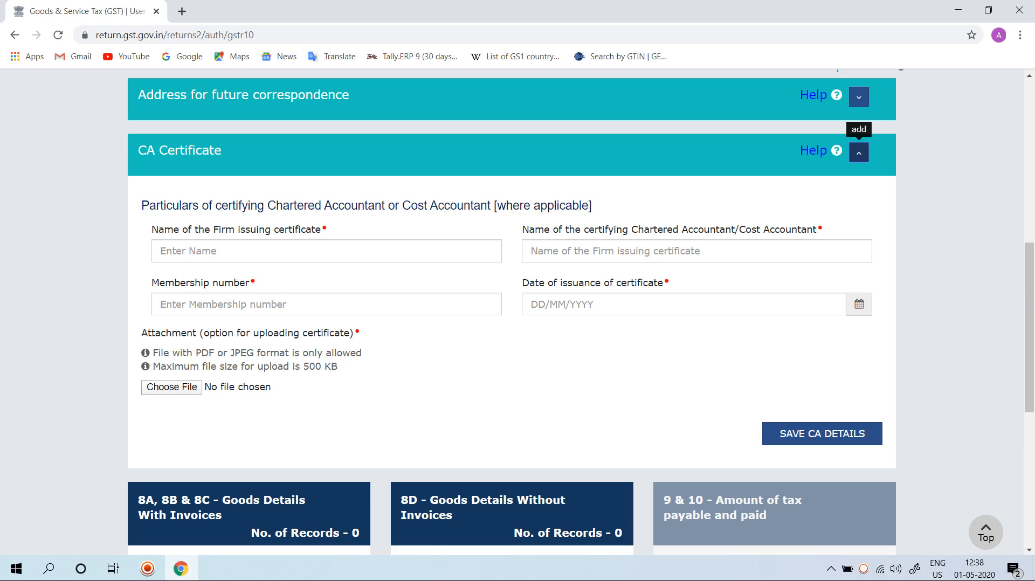
# Step: Open the 8A, 8B & 8C goods details with invoices and start adding a new record
pyautogui.scroll(-5, 248, 367)
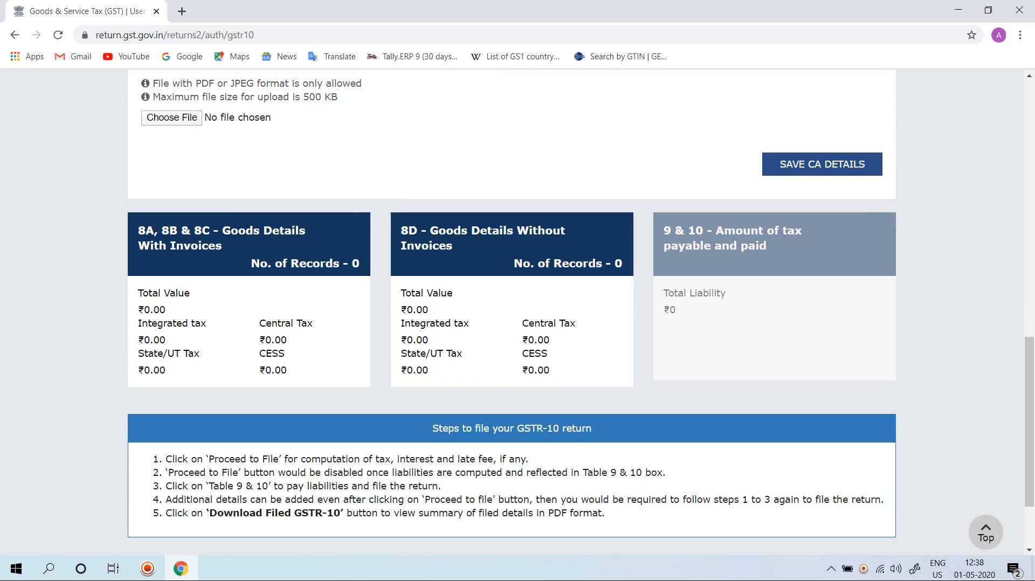
pyautogui.scroll(-2, 518, 312)
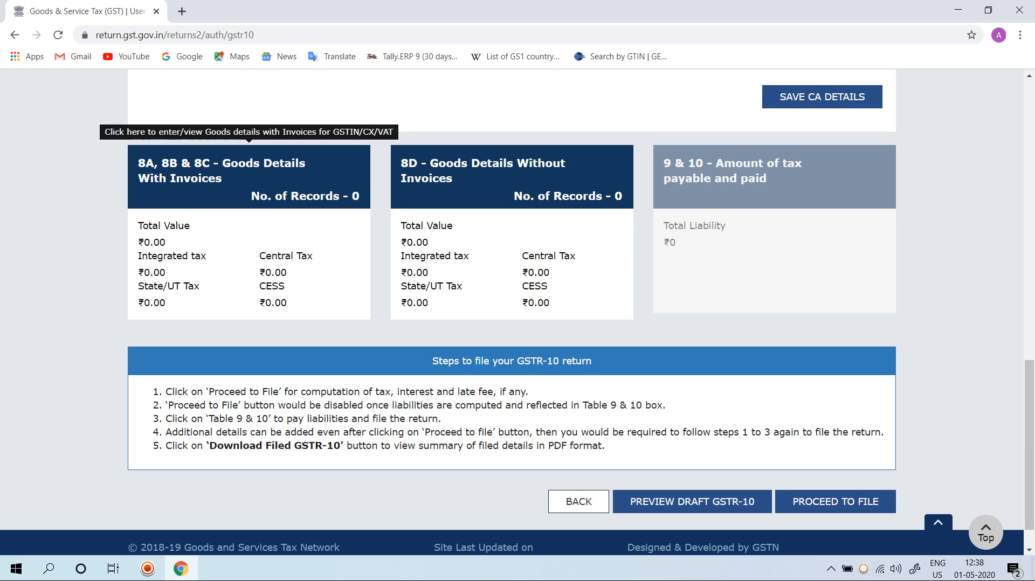
pyautogui.click(248, 162)
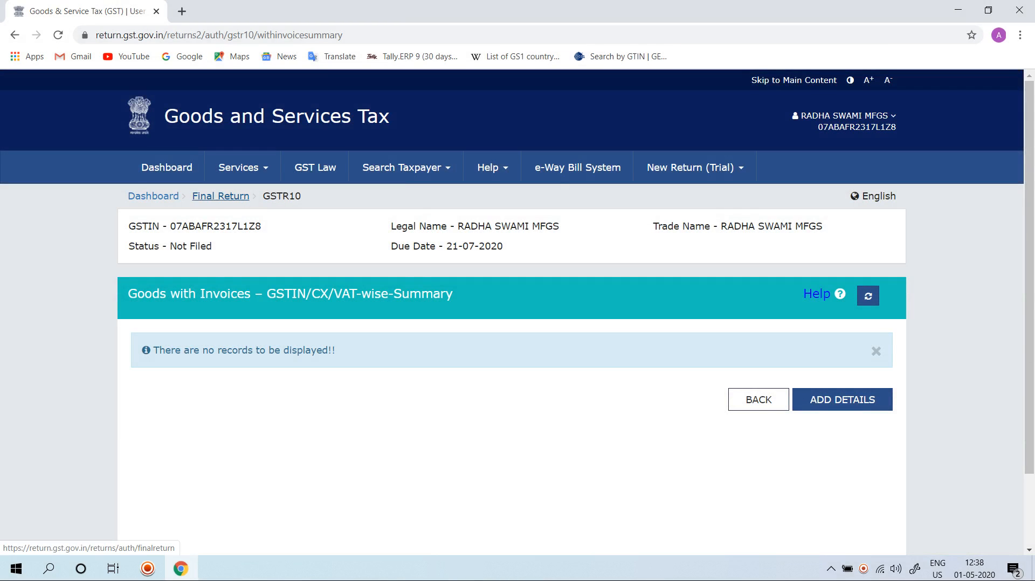
pyautogui.click(843, 399)
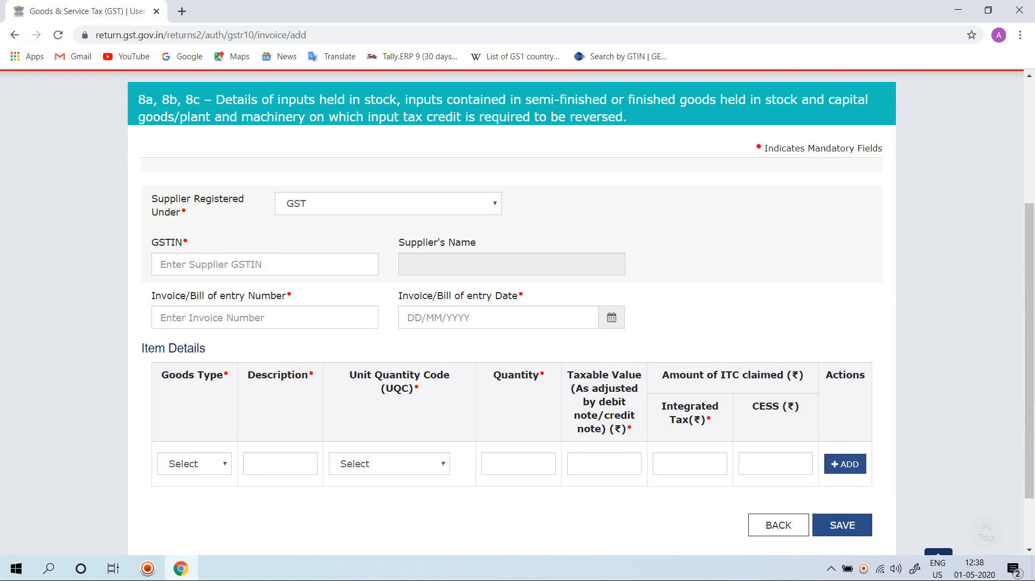
# Step: Try a with-invoices record for a GST-registered supplier by entering the supplier's GSTIN, and go back to the GSTR-10 summary without saving
pyautogui.click(389, 203)
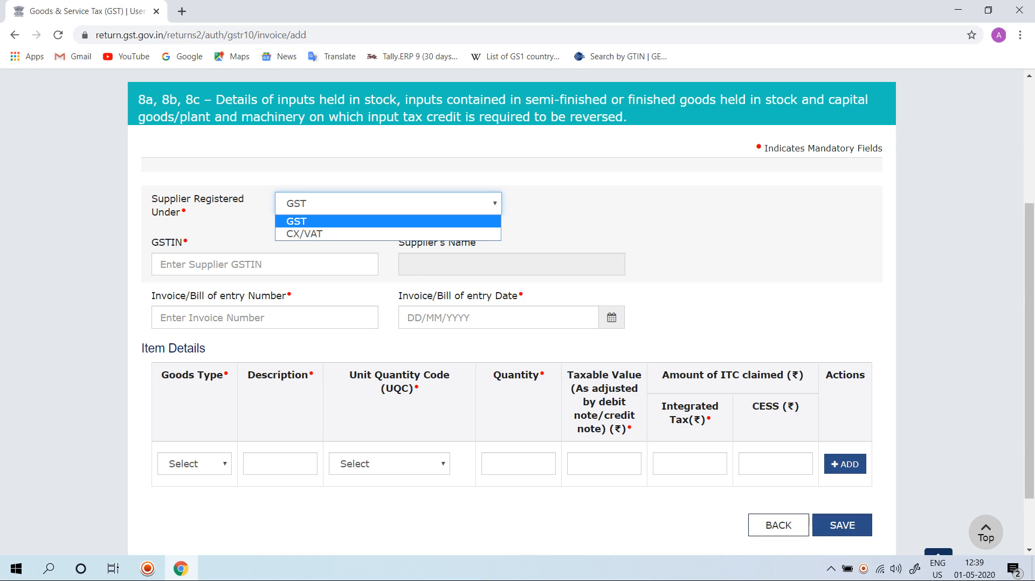
pyautogui.press('Escape')
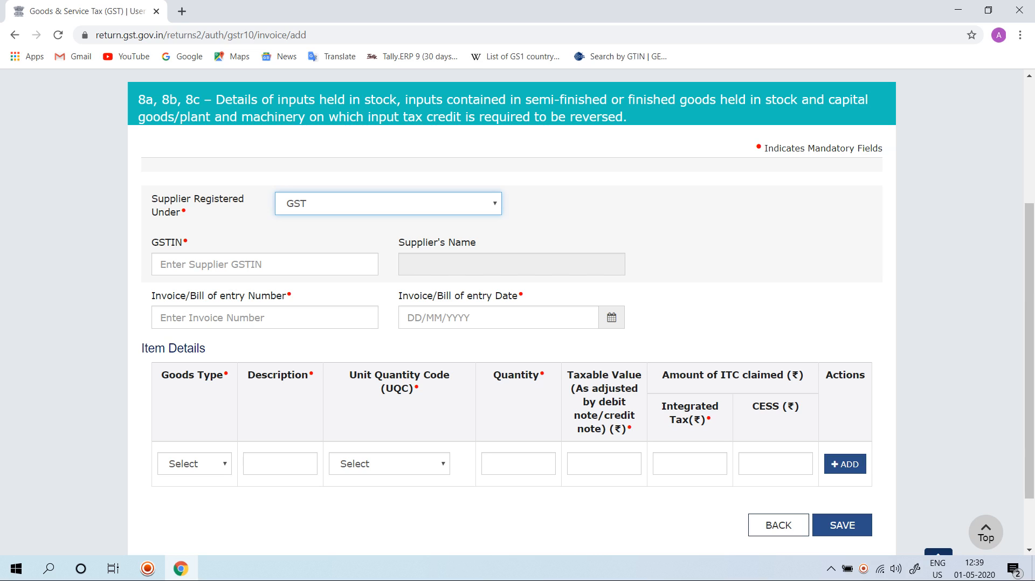
pyautogui.click(265, 265)
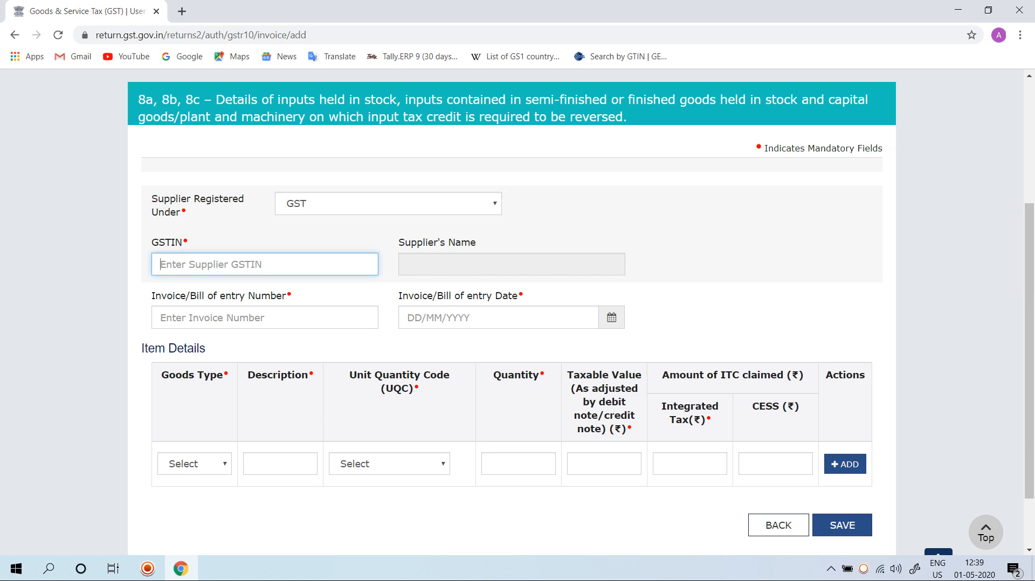
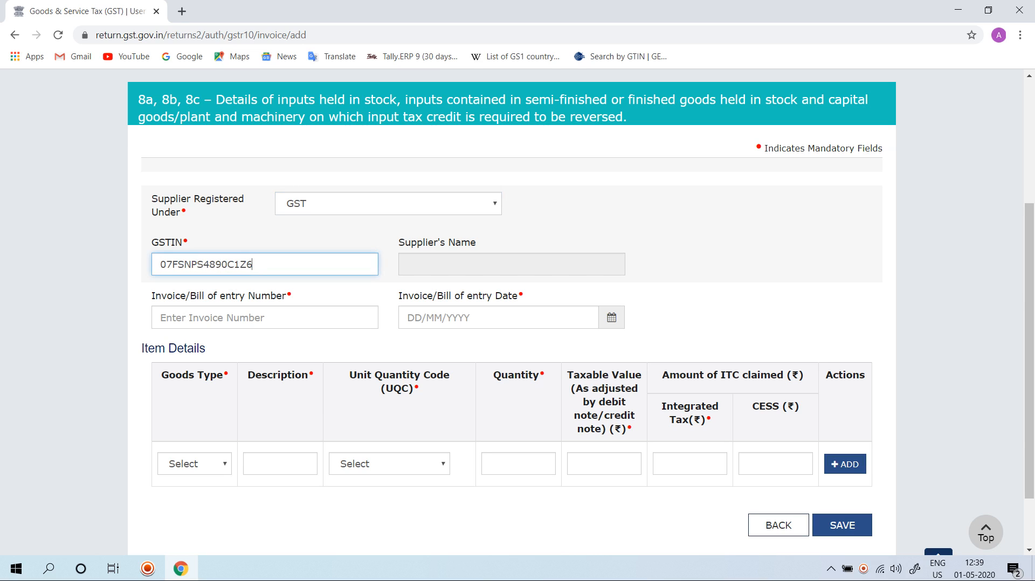
pyautogui.press('Tab')
pyautogui.click(264, 318)
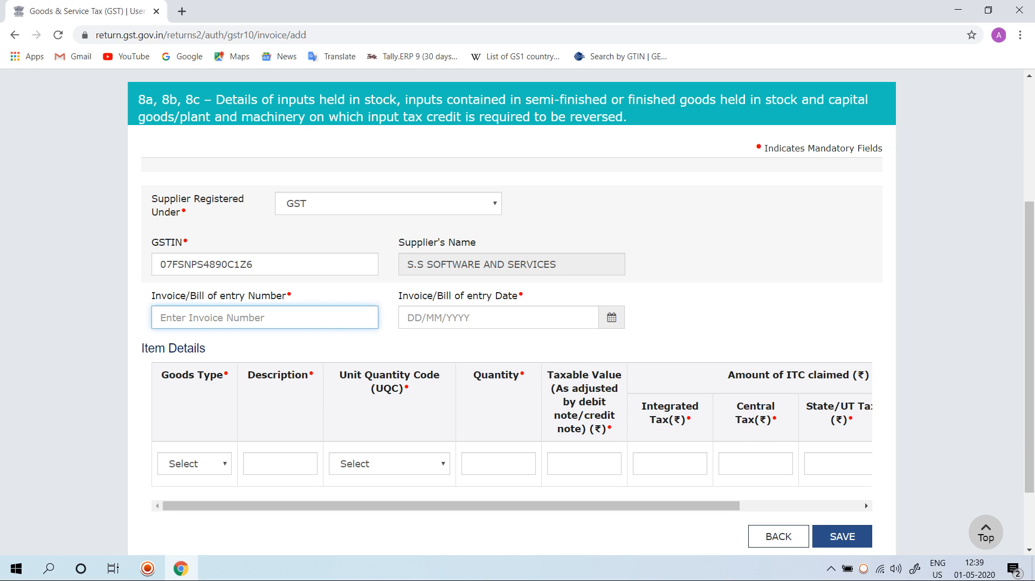
pyautogui.scroll(-2, 518, 313)
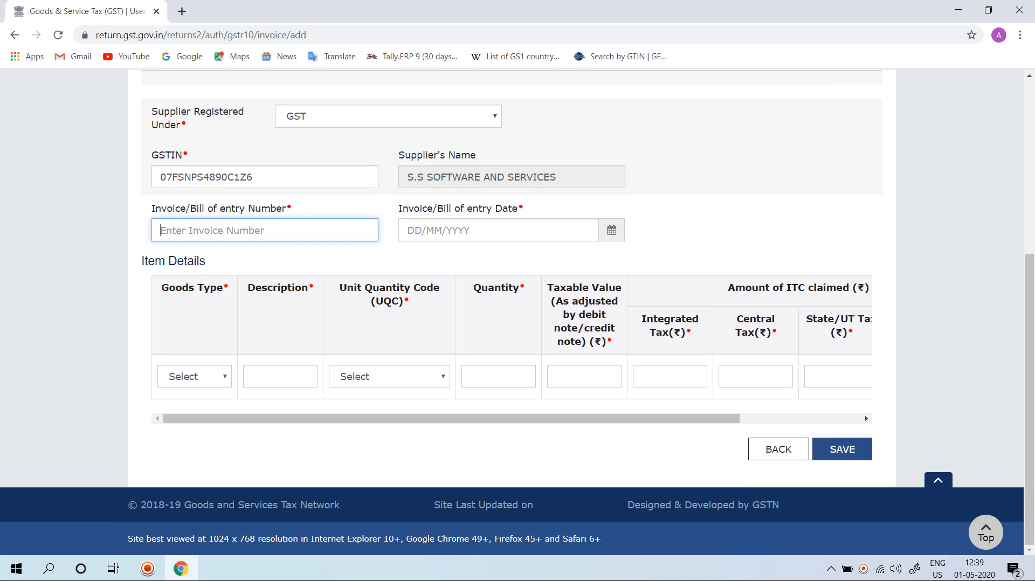
pyautogui.click(779, 449)
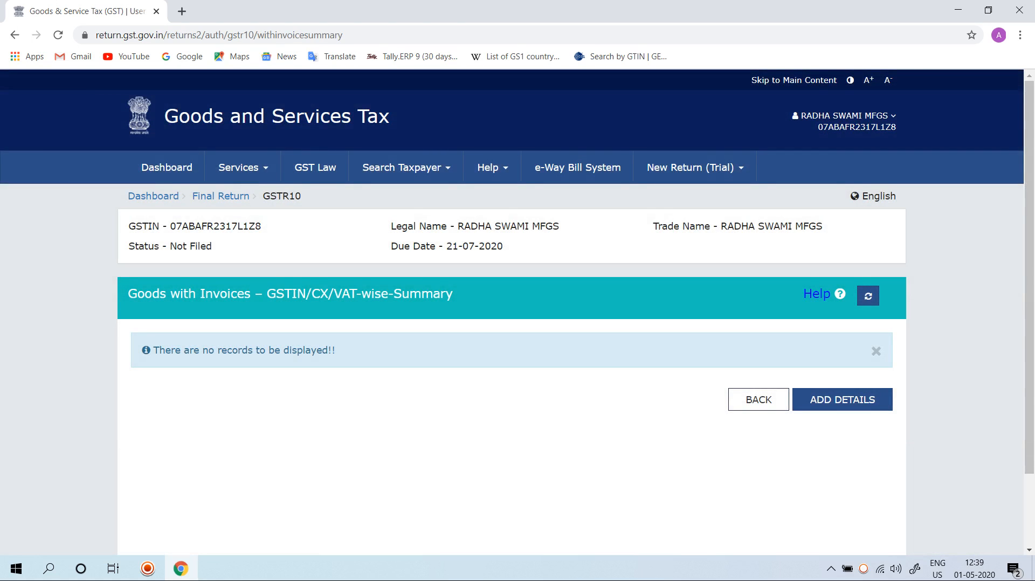
pyautogui.click(759, 400)
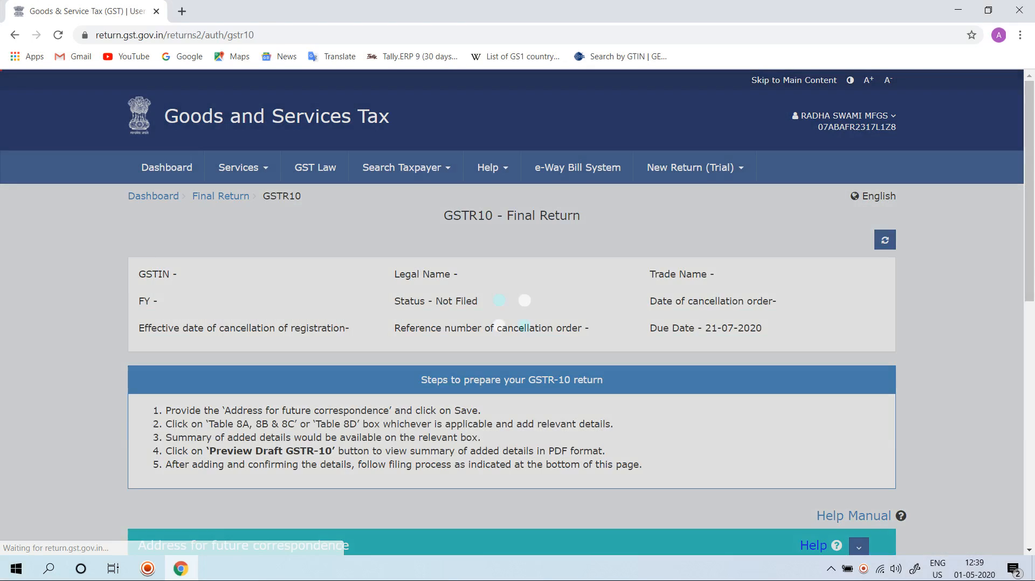
# Step: Open the 8D goods details without invoices, view the blank form for adding details, and return to the GSTR-10 summary
pyautogui.scroll(-5, 759, 400)
pyautogui.scroll(-3, 513, 313)
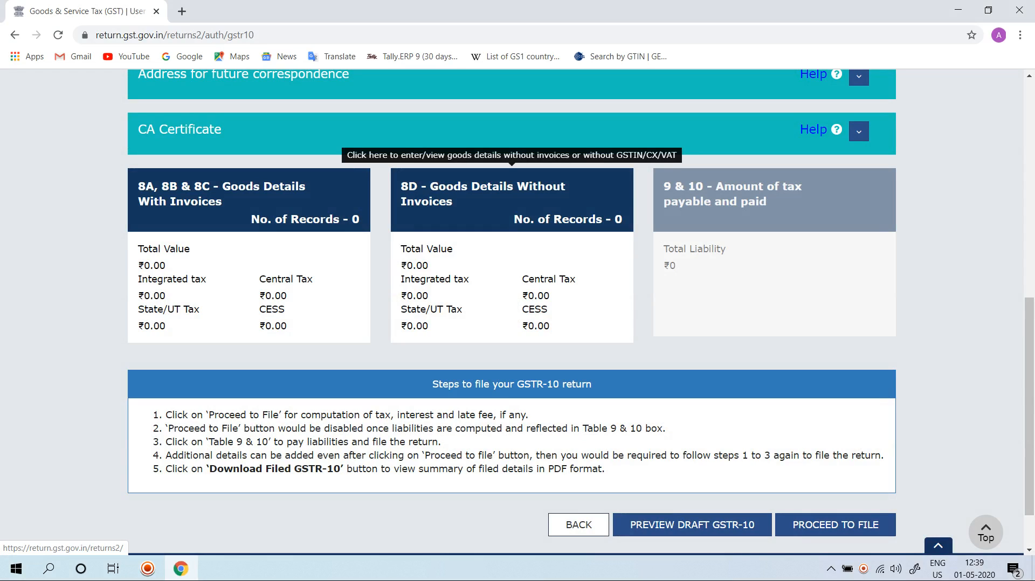
pyautogui.click(512, 199)
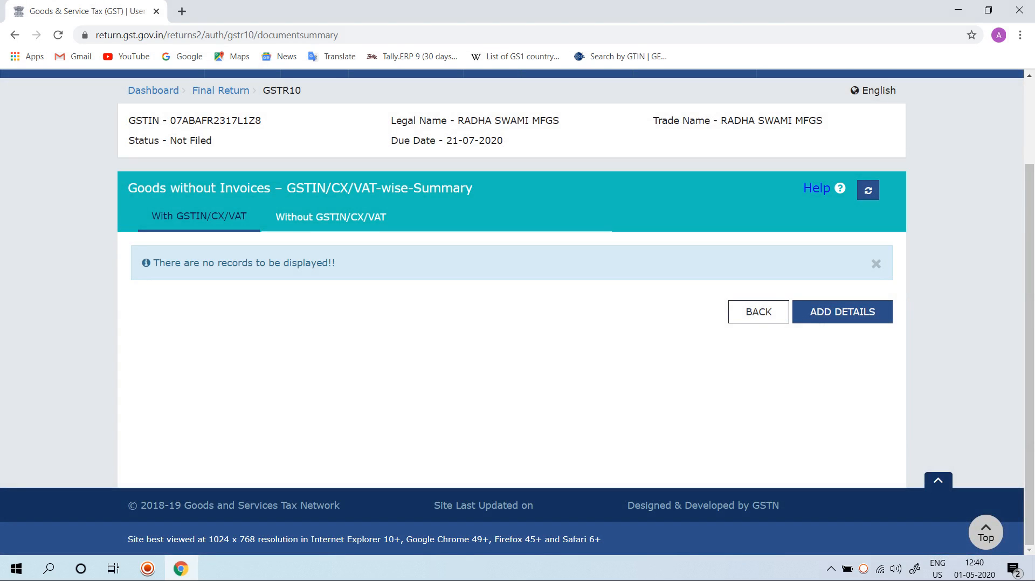
pyautogui.click(842, 312)
pyautogui.scroll(-4, 518, 324)
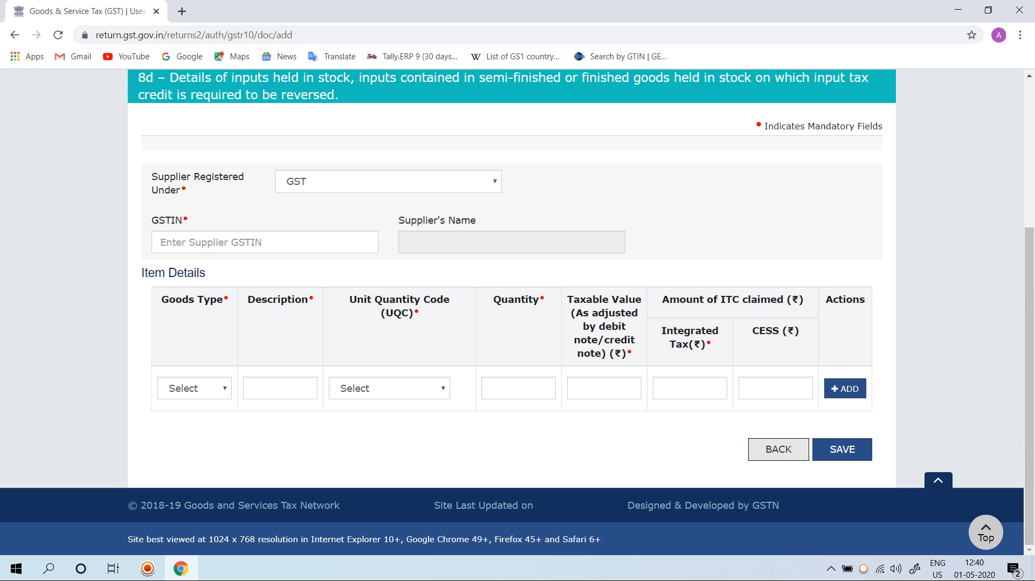
pyautogui.click(779, 449)
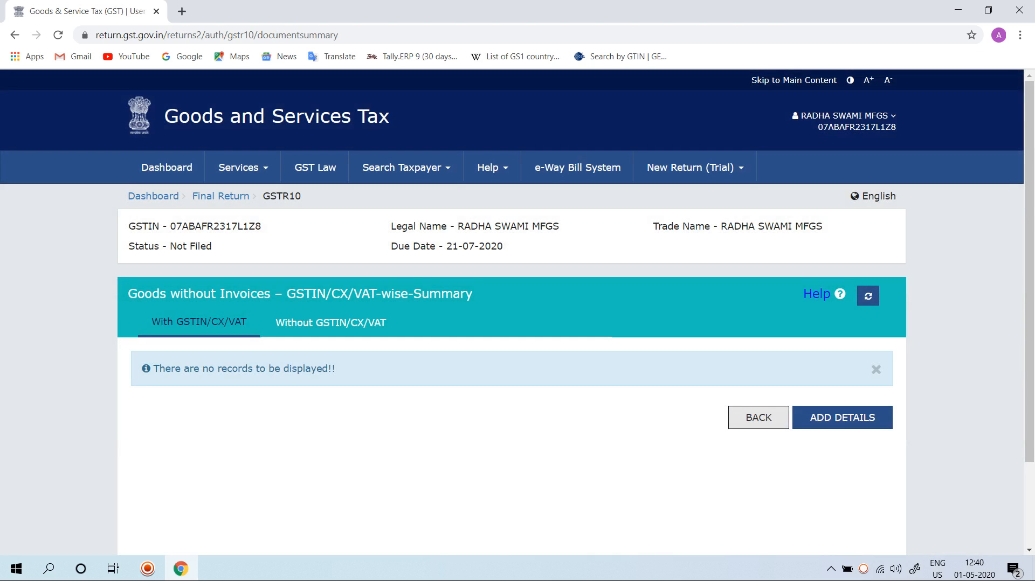
pyautogui.click(759, 417)
# Step: Download the draft GSTR-10 summary as a PDF and proceed to file for computation of liabilities
pyautogui.scroll(-8, 512, 313)
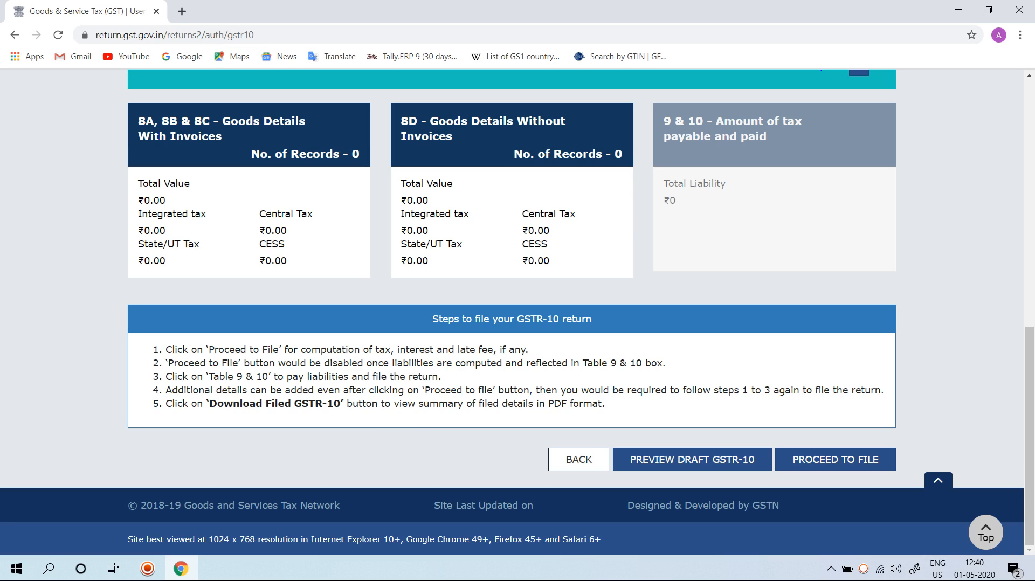
pyautogui.click(693, 459)
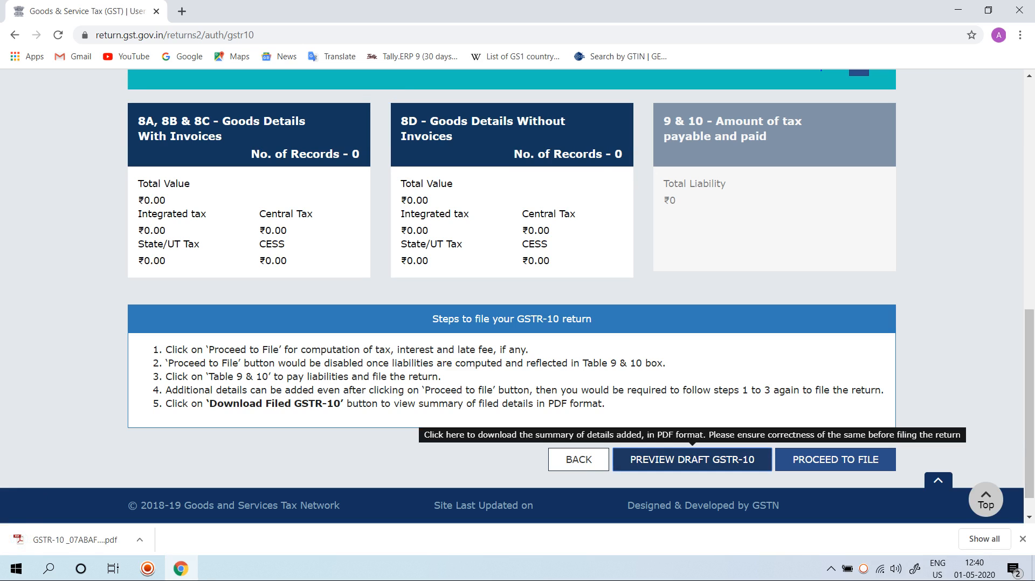
pyautogui.scroll(3, 249, 350)
pyautogui.scroll(-4, 249, 351)
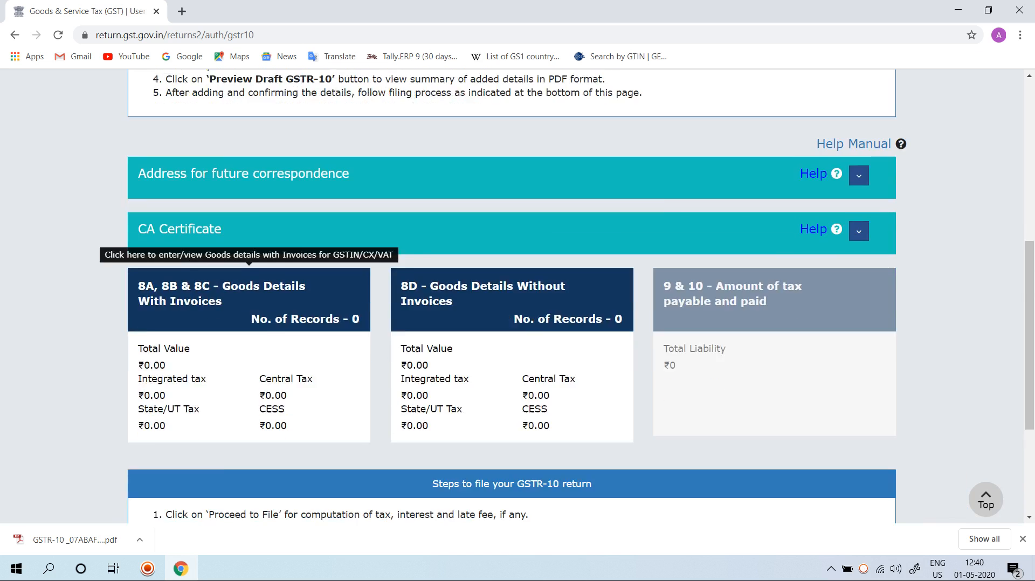
pyautogui.click(836, 427)
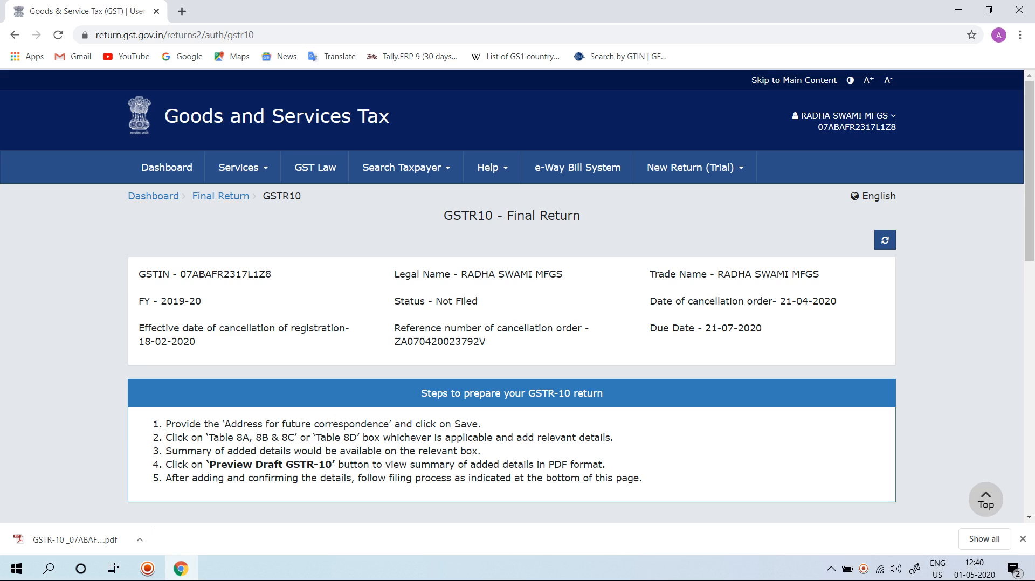
# Step: Check the response to the filing request and refresh the GSTR-10 return to update its status
pyautogui.scroll(-1, 835, 428)
pyautogui.scroll(-10, 518, 296)
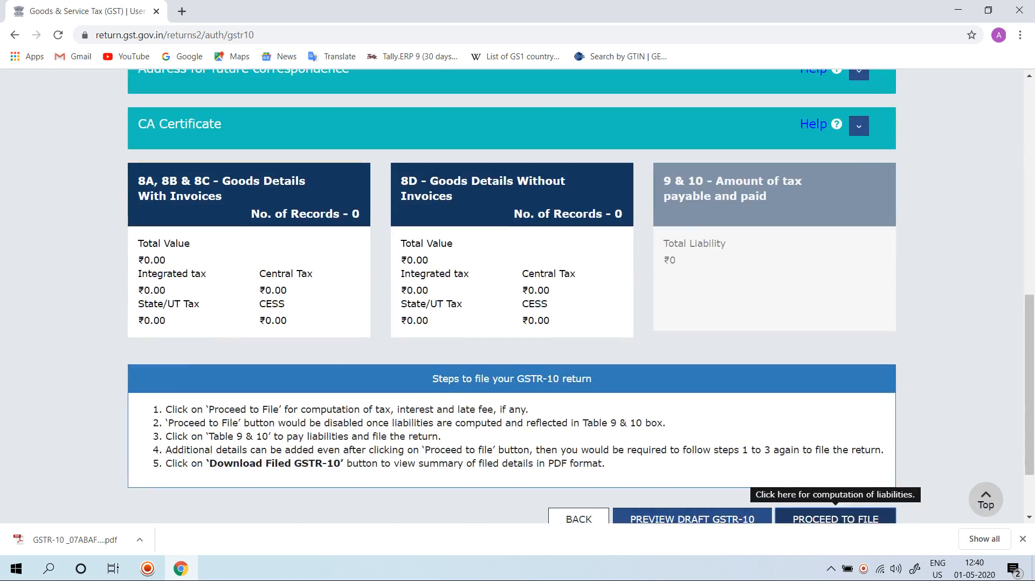
pyautogui.scroll(5, 518, 295)
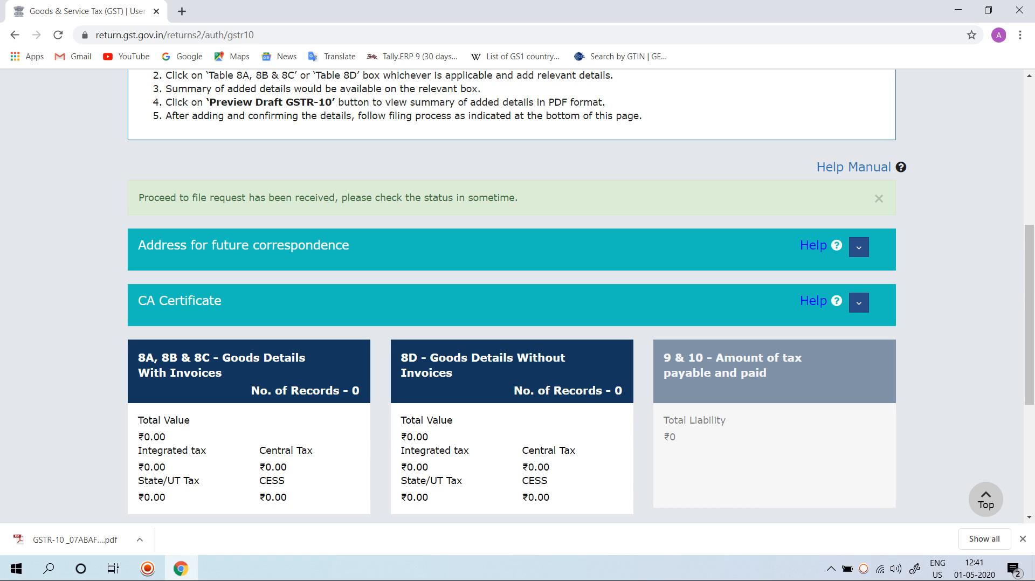
pyautogui.scroll(-5, 513, 296)
pyautogui.scroll(9, 513, 297)
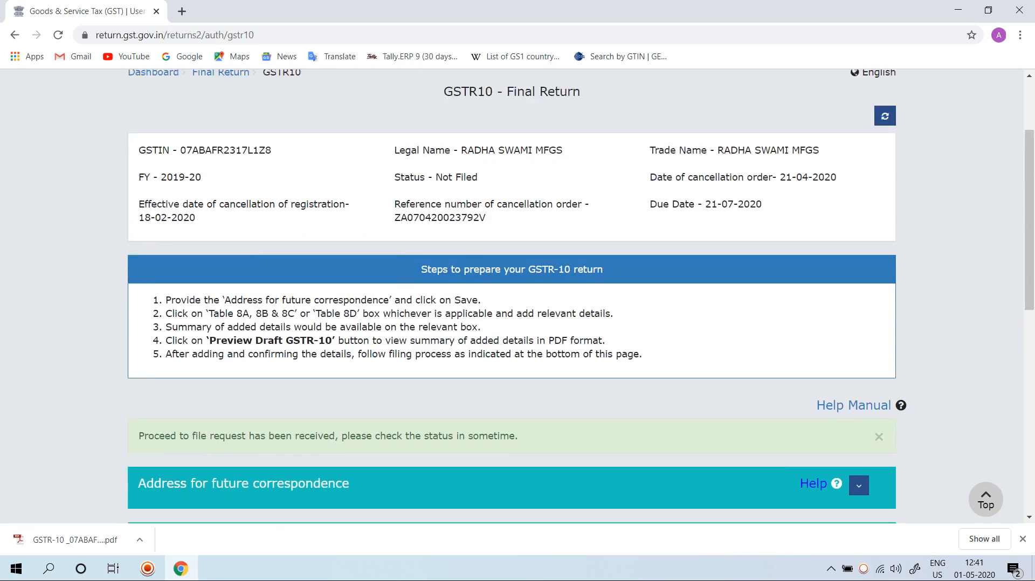
pyautogui.scroll(1, 512, 296)
pyautogui.click(885, 147)
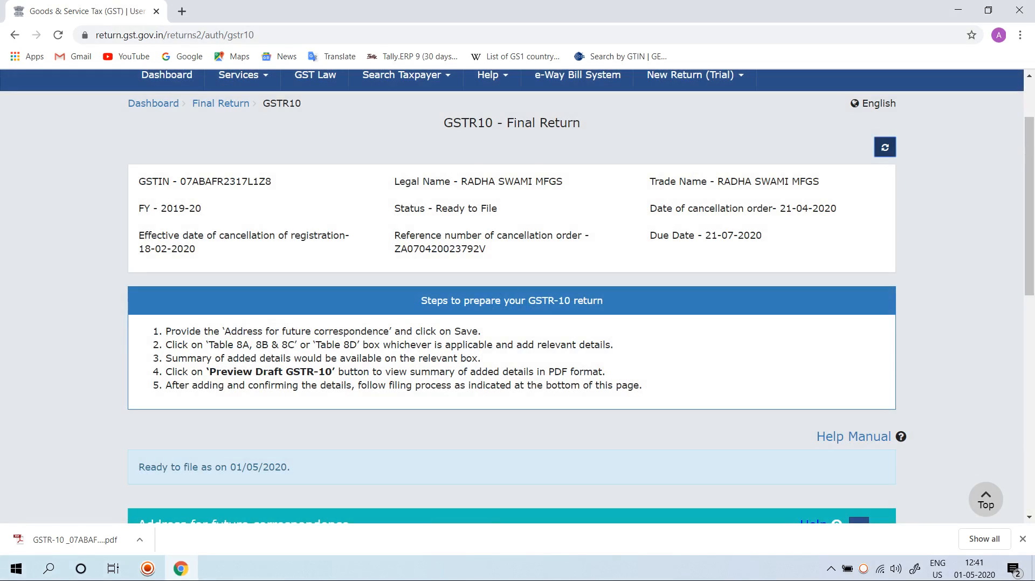
# Step: Open the 9 & 10 details for the amount of tax payable and paid
pyautogui.scroll(-4, 513, 296)
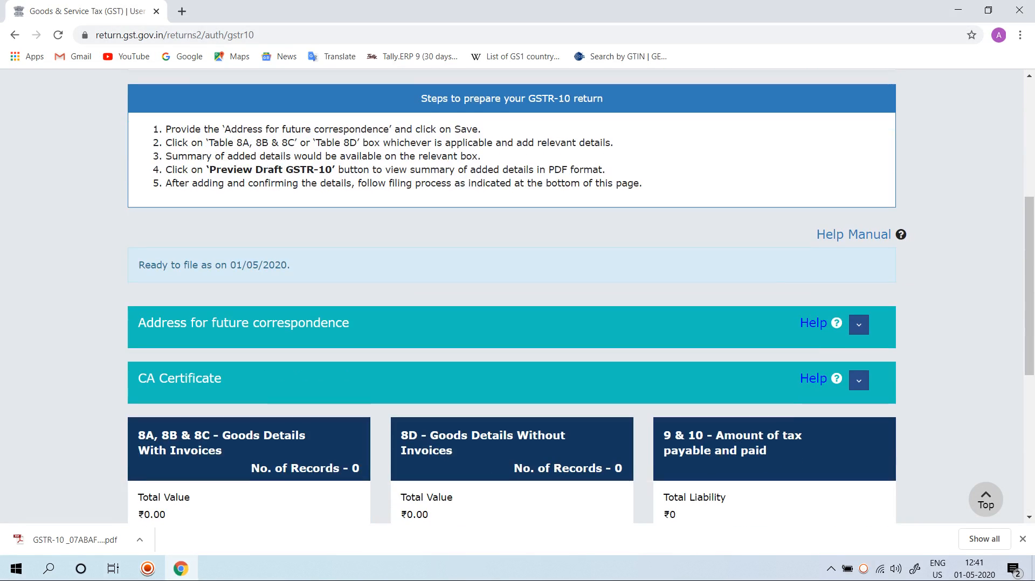
pyautogui.scroll(-4, 775, 243)
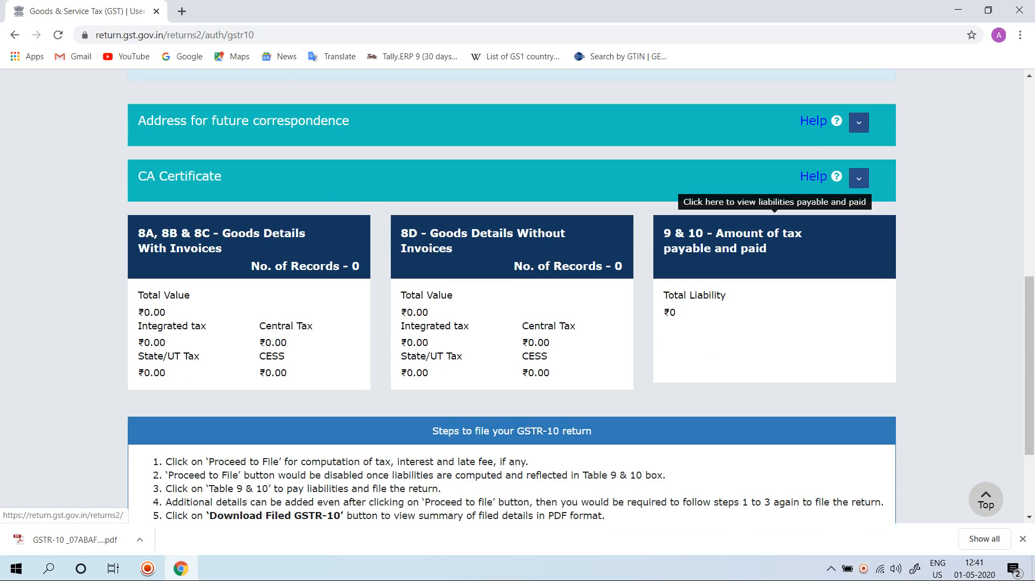
pyautogui.click(775, 243)
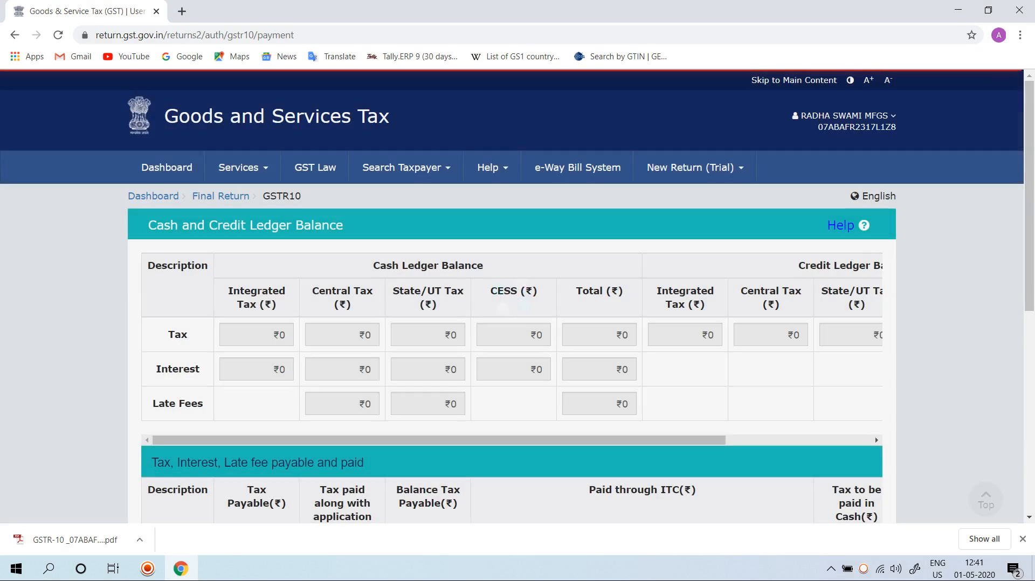
# Step: Examine the cash and credit ledger balances, the tax payable and paid table, and the credit available for payment through ITC
pyautogui.scroll(-5, 512, 296)
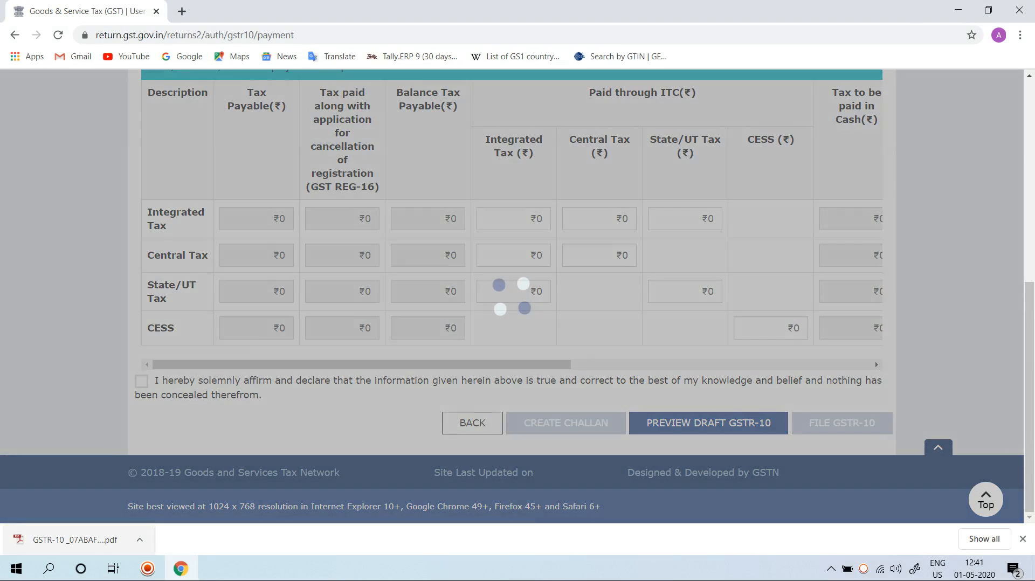
pyautogui.scroll(7, 512, 296)
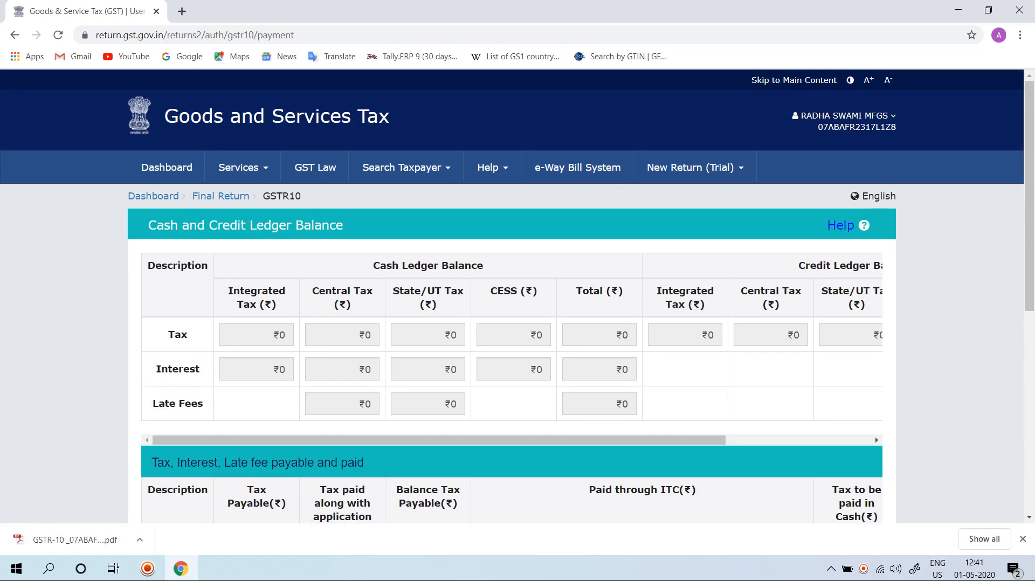
pyautogui.moveTo(392, 266); pyautogui.dragTo(483, 265)
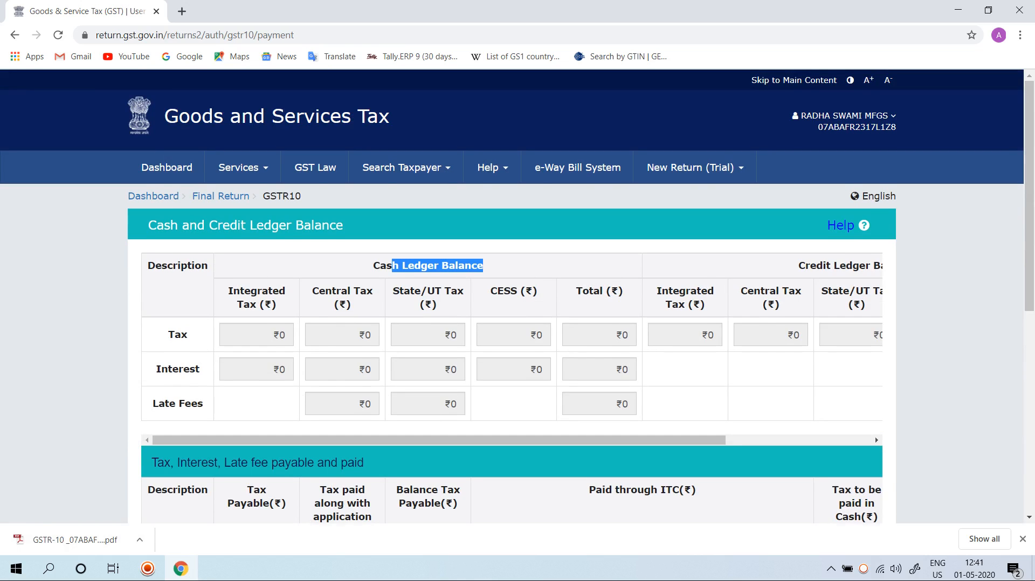
pyautogui.scroll(-4, 512, 296)
pyautogui.scroll(4, 512, 296)
pyautogui.scroll(-5, 513, 296)
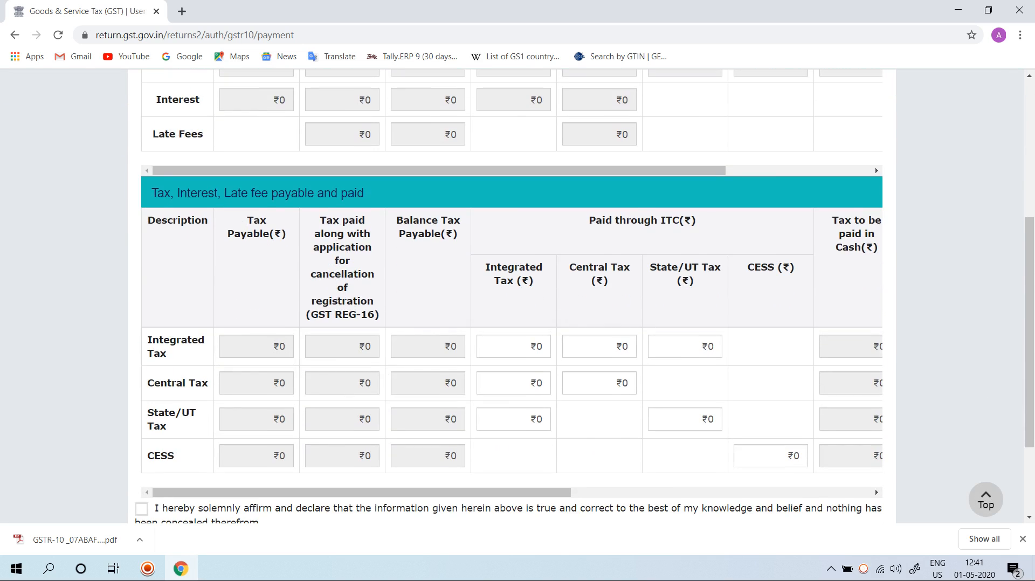
pyautogui.scroll(-3, 512, 296)
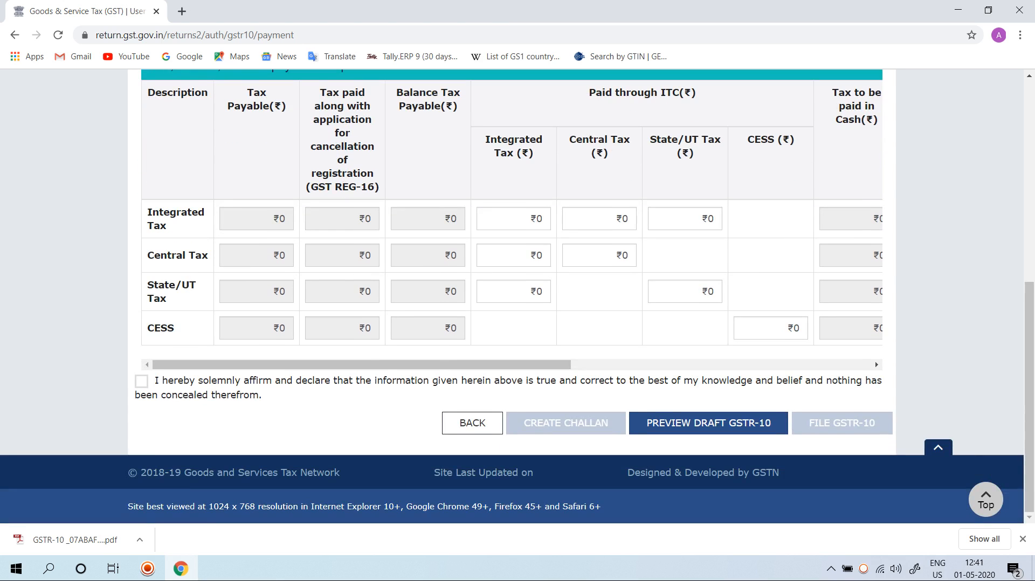
pyautogui.moveTo(513, 219)
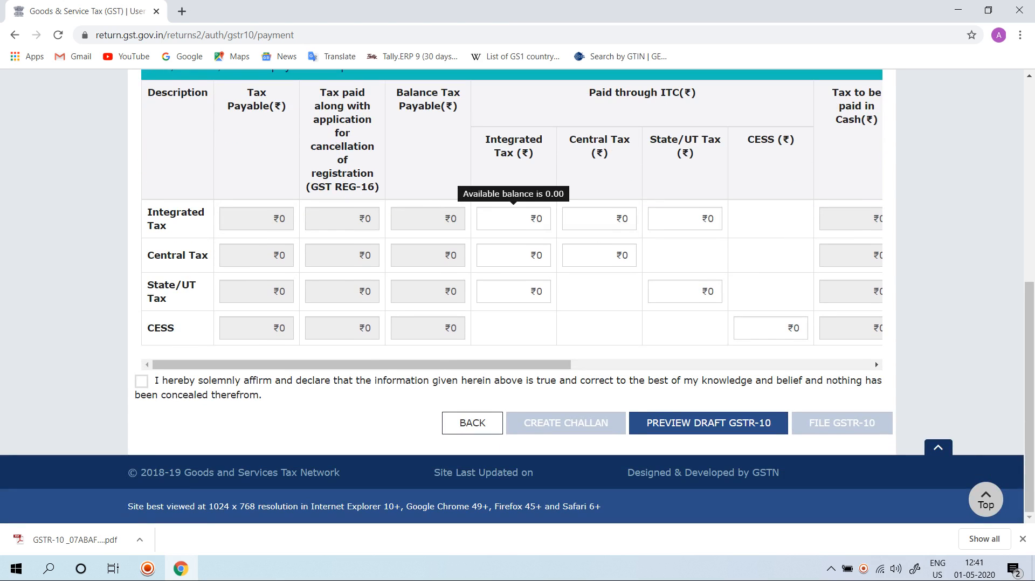
pyautogui.moveTo(599, 219)
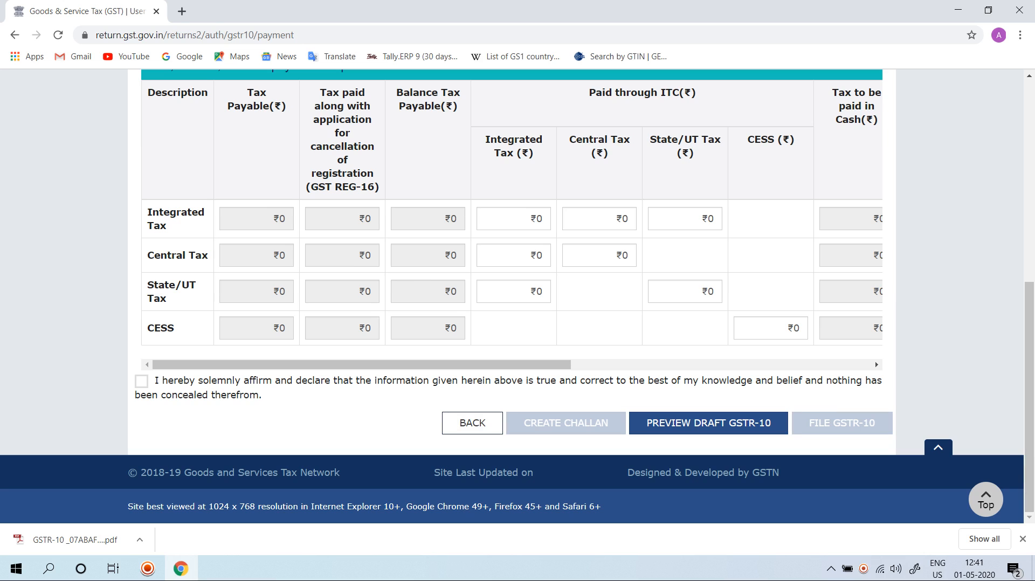
# Step: Accept the declaration that the information is true and correct, and choose the listed person as authorised signatory
pyautogui.click(141, 381)
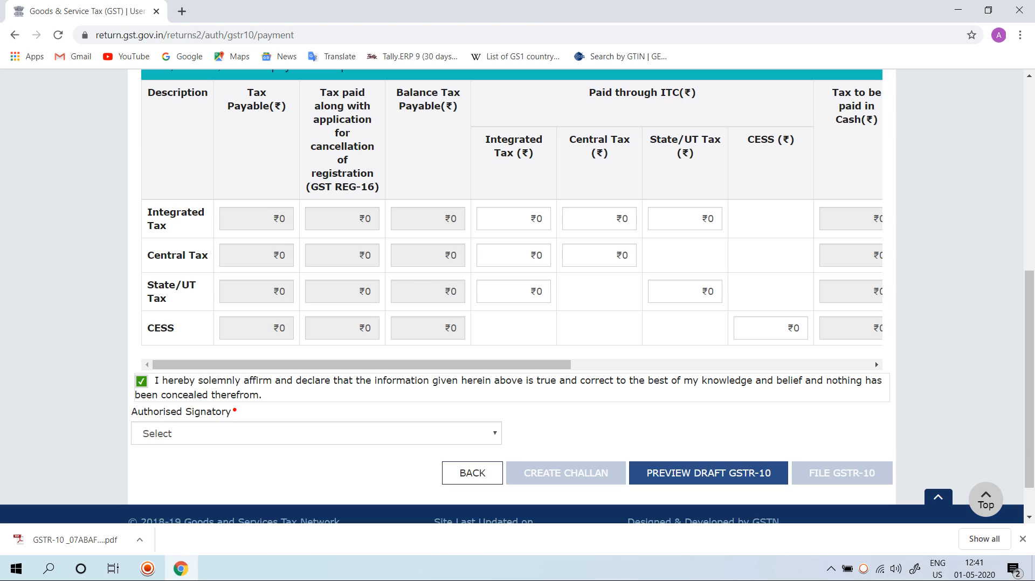
pyautogui.click(316, 434)
pyautogui.scroll(-1, 317, 433)
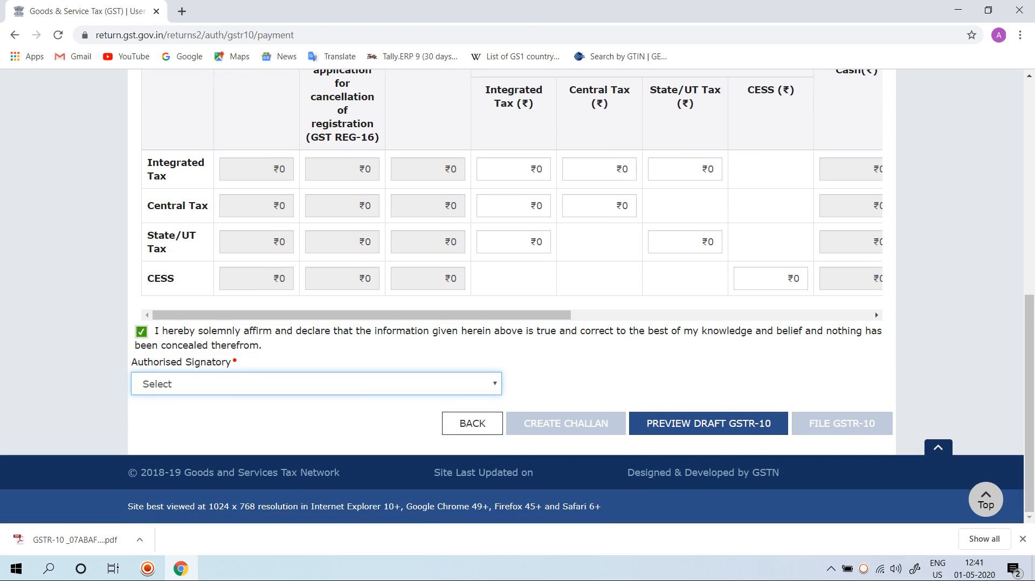
pyautogui.click(316, 384)
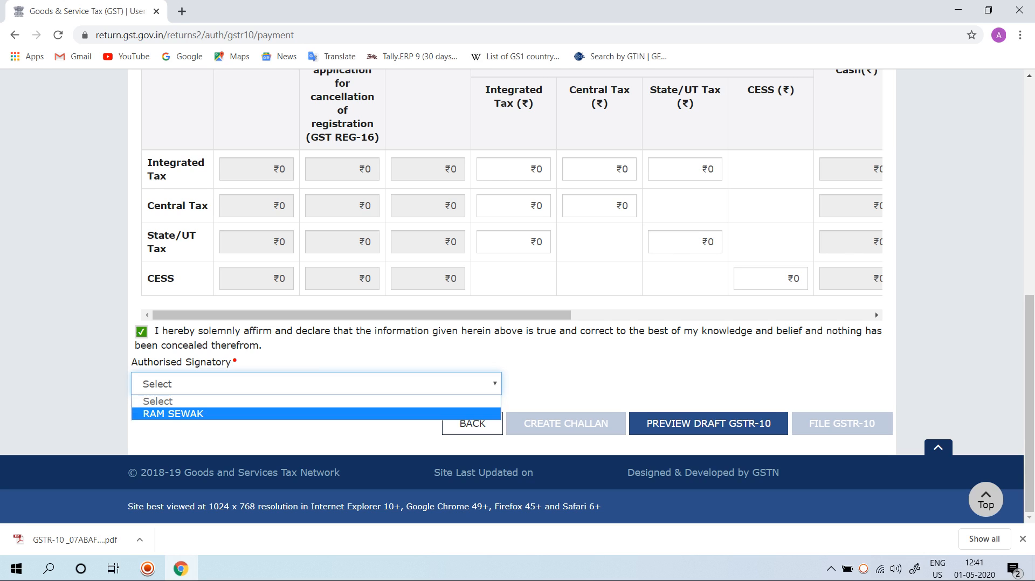
pyautogui.press('Return')
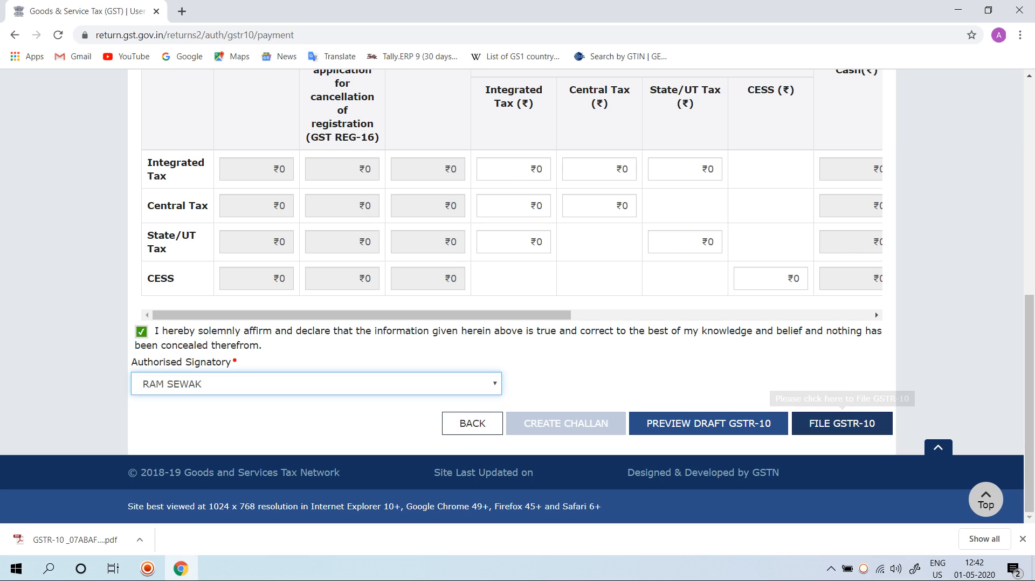
# Step: Submit GSTR-10 for filing, agreeing to offset the tax, interest and late fee, and choose EVC as the filing method
pyautogui.click(842, 424)
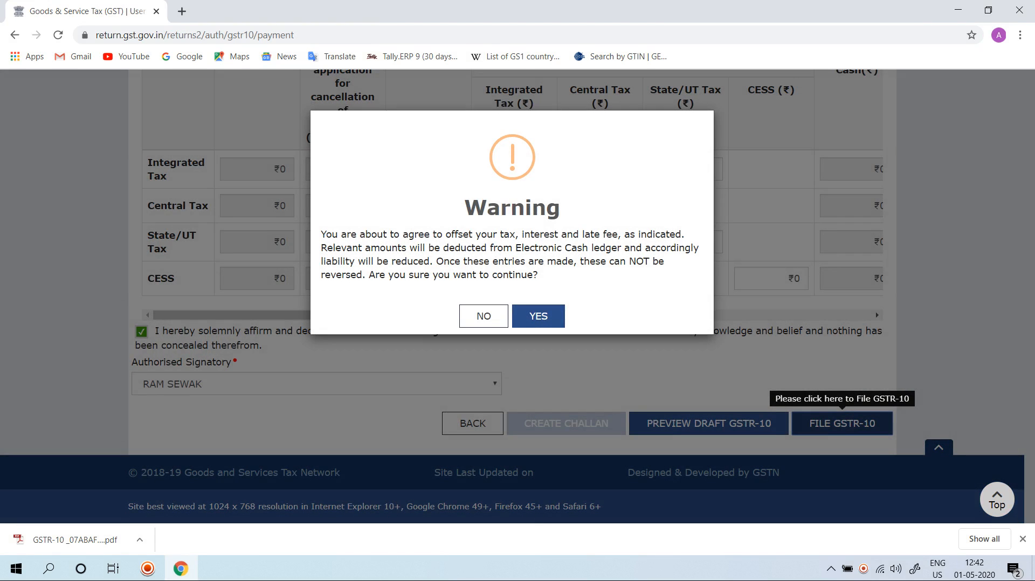
pyautogui.click(538, 316)
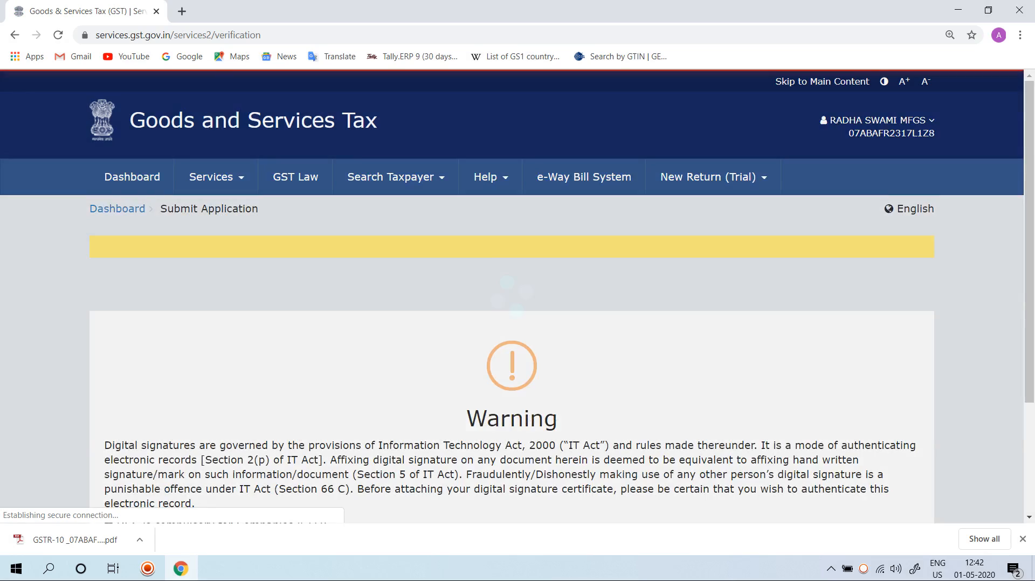
pyautogui.scroll(1, 518, 296)
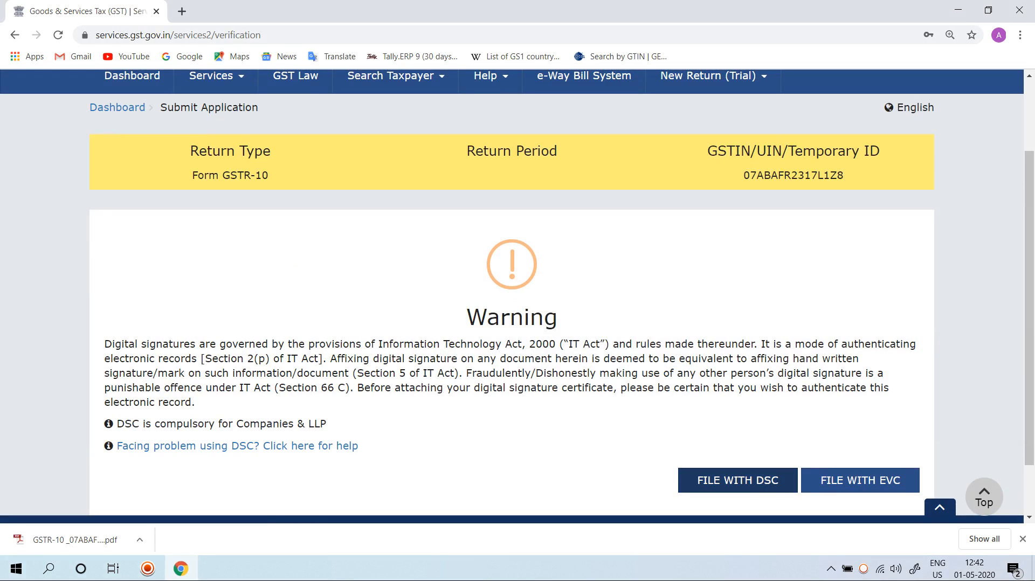
pyautogui.scroll(2, 755, 483)
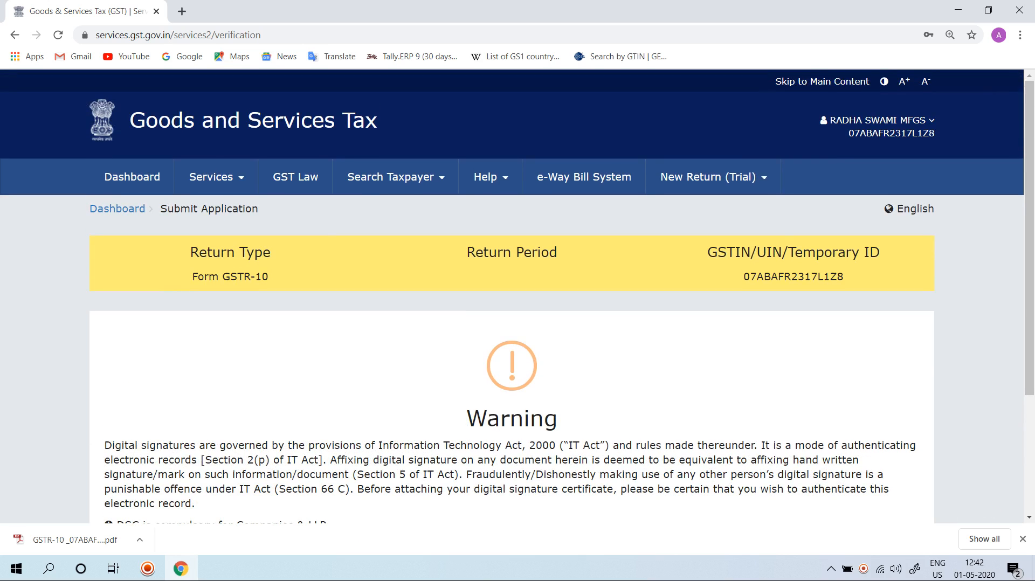
pyautogui.scroll(-3, 518, 297)
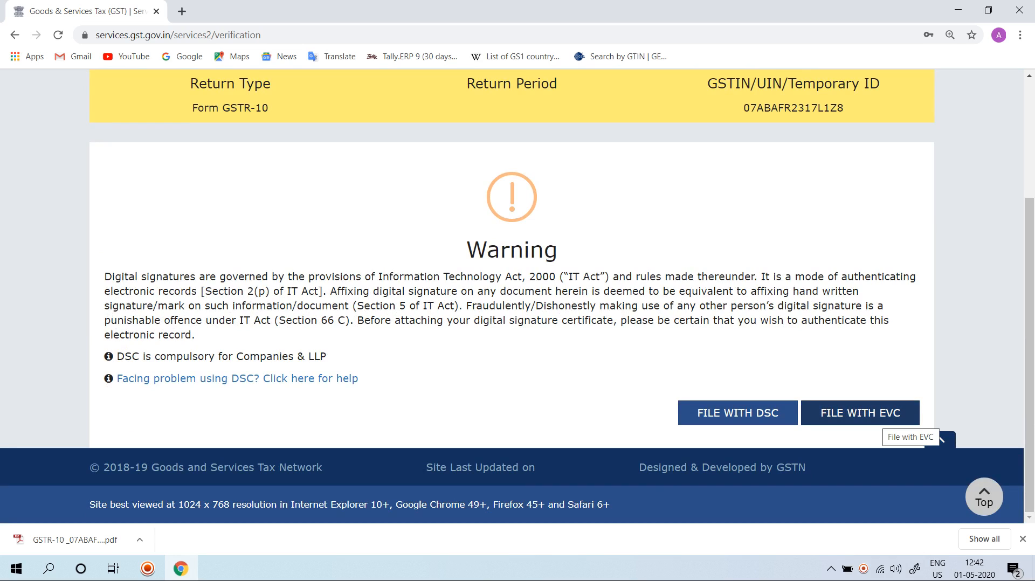
pyautogui.click(884, 419)
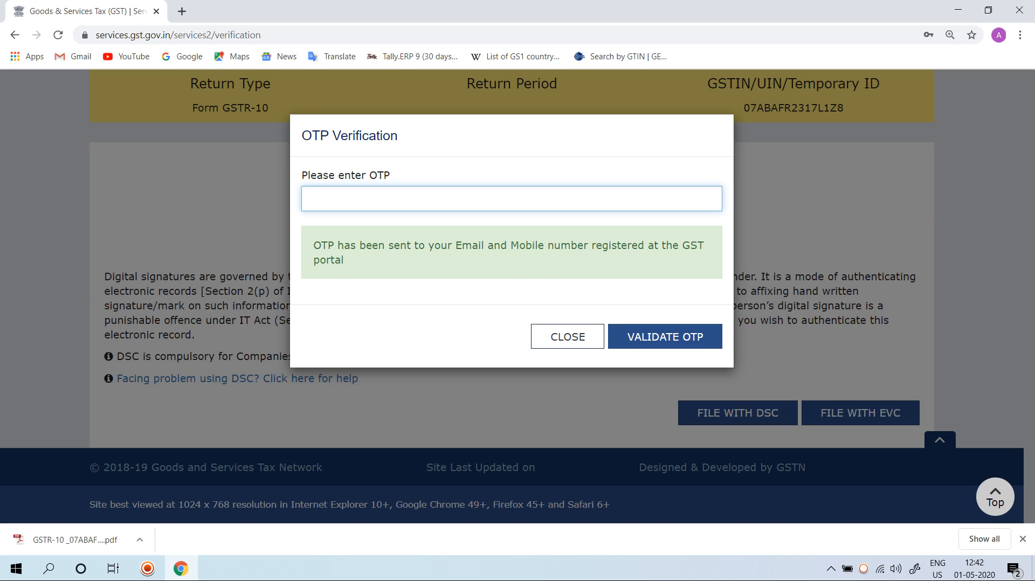
# Step: Enter the one-time password sent to the registered contact and validate it to file the return
pyautogui.write('111111')
pyautogui.press('Return')
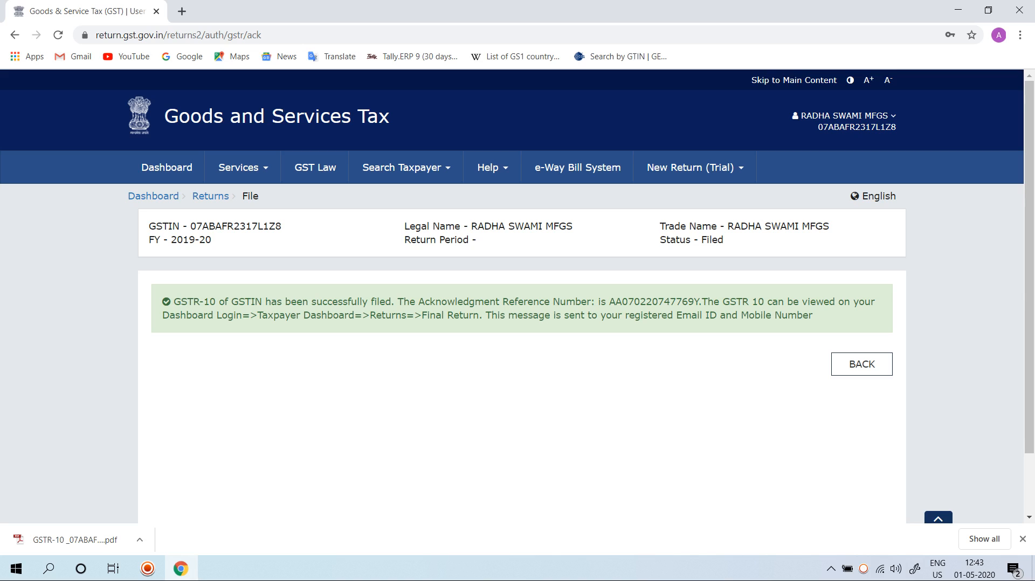
# Step: Leave the filing acknowledgment and open the Final Return page to check the status of GSTR-10
pyautogui.click(862, 364)
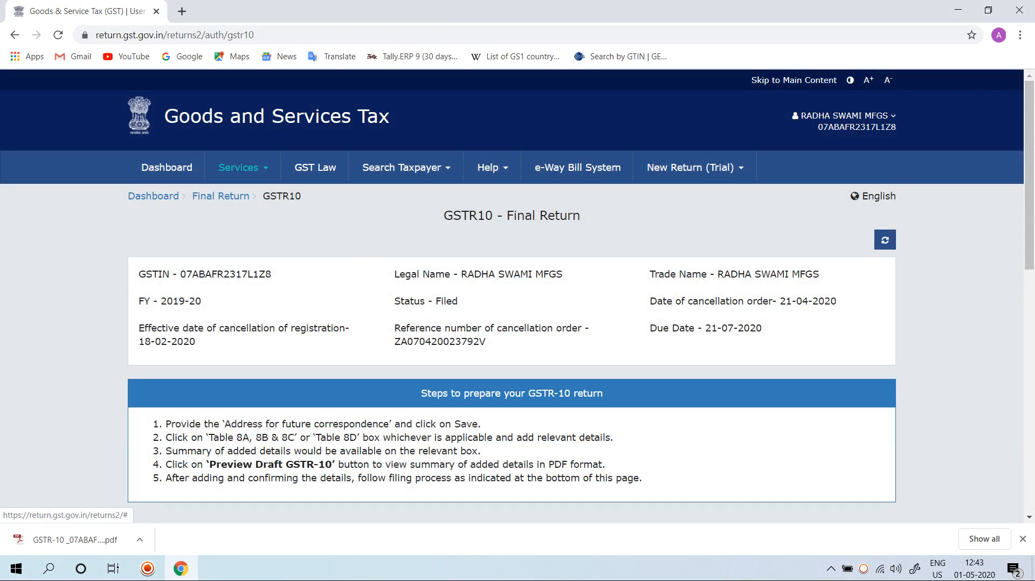
pyautogui.click(243, 168)
pyautogui.moveTo(297, 197)
pyautogui.moveTo(363, 197)
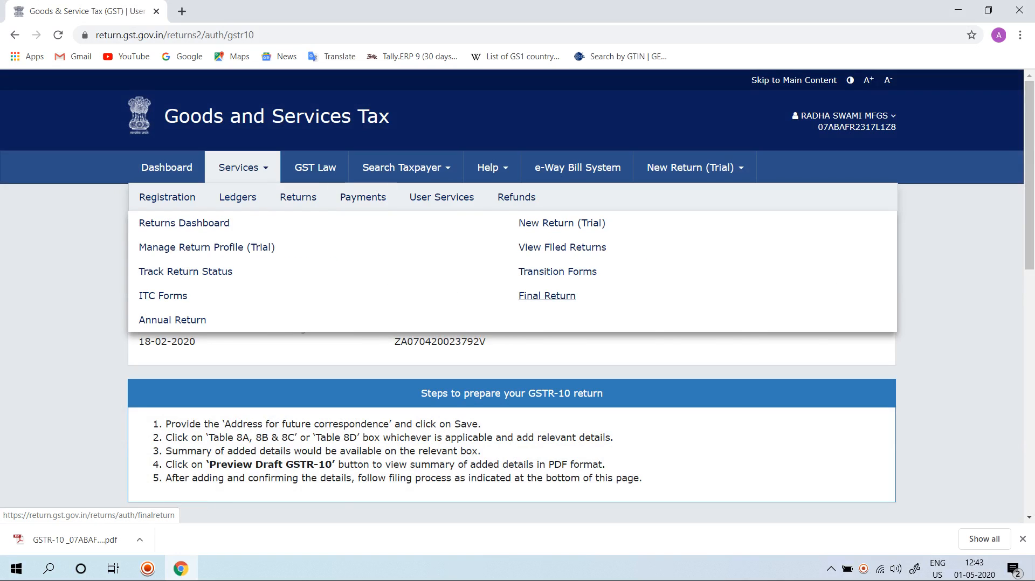
pyautogui.click(547, 296)
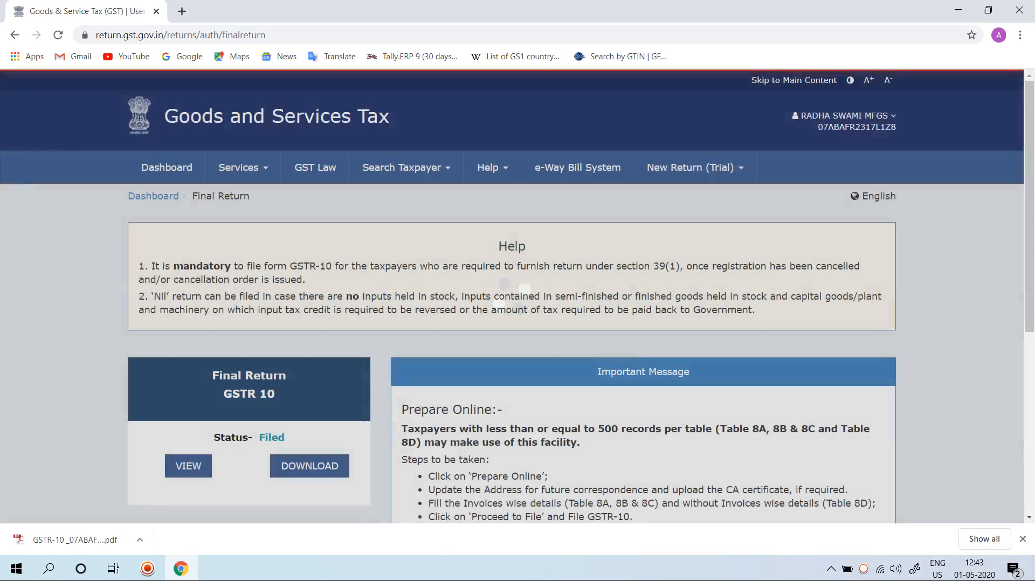
pyautogui.scroll(-3, 518, 297)
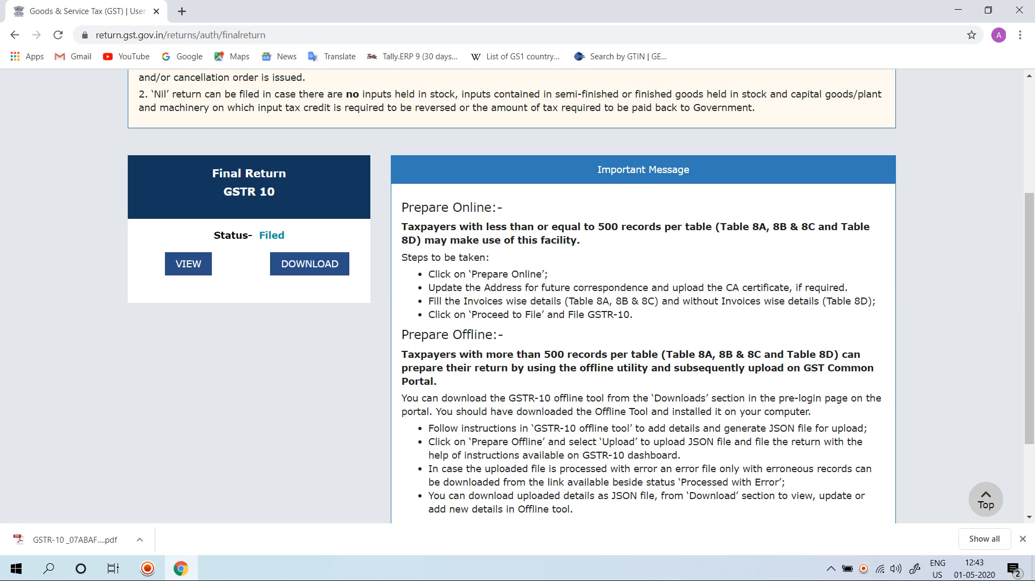
pyautogui.scroll(1, 582, 298)
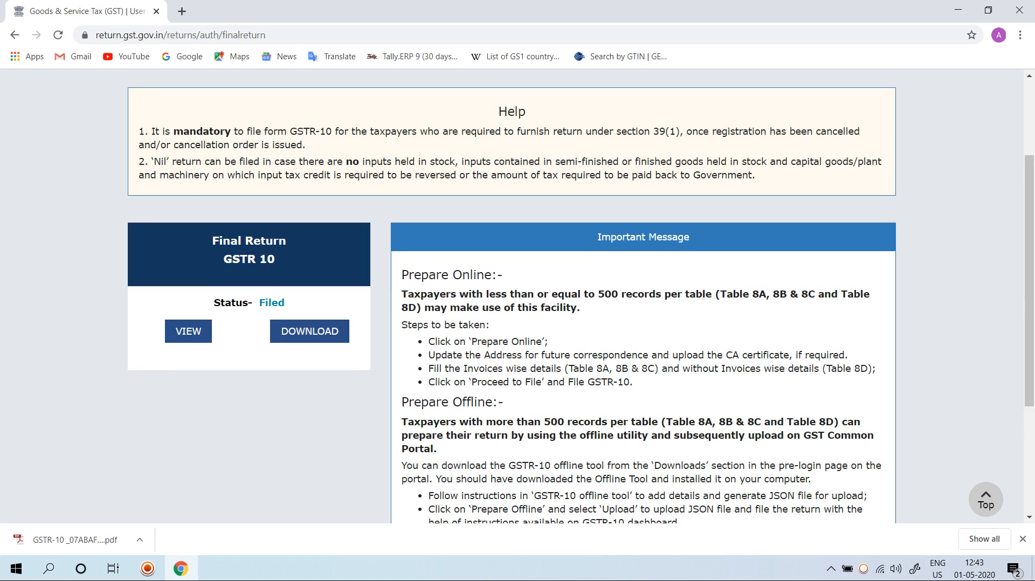
# Step: Close the browser window
pyautogui.hotkey('alt', 'F4')
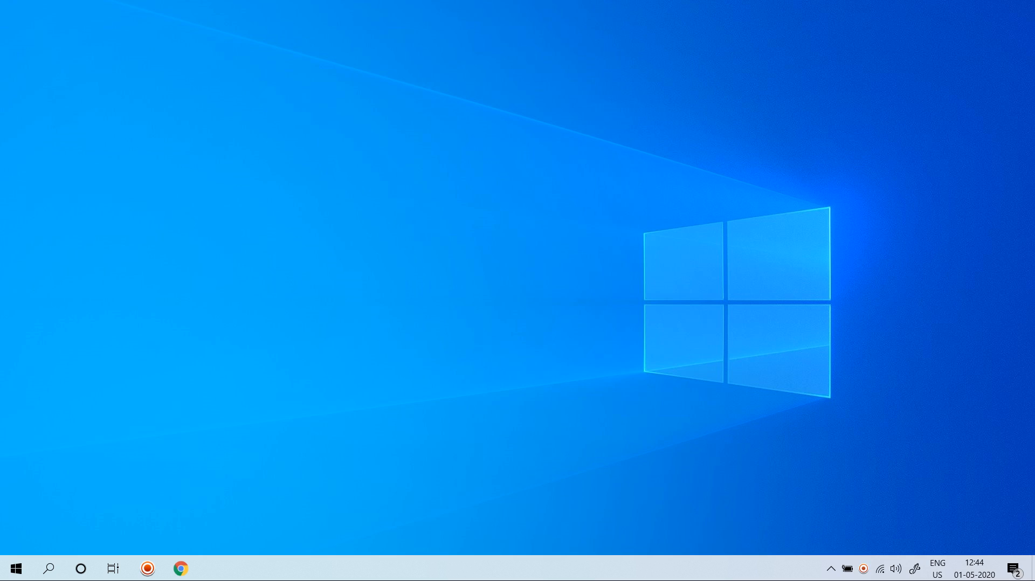
pyautogui.click(864, 569)
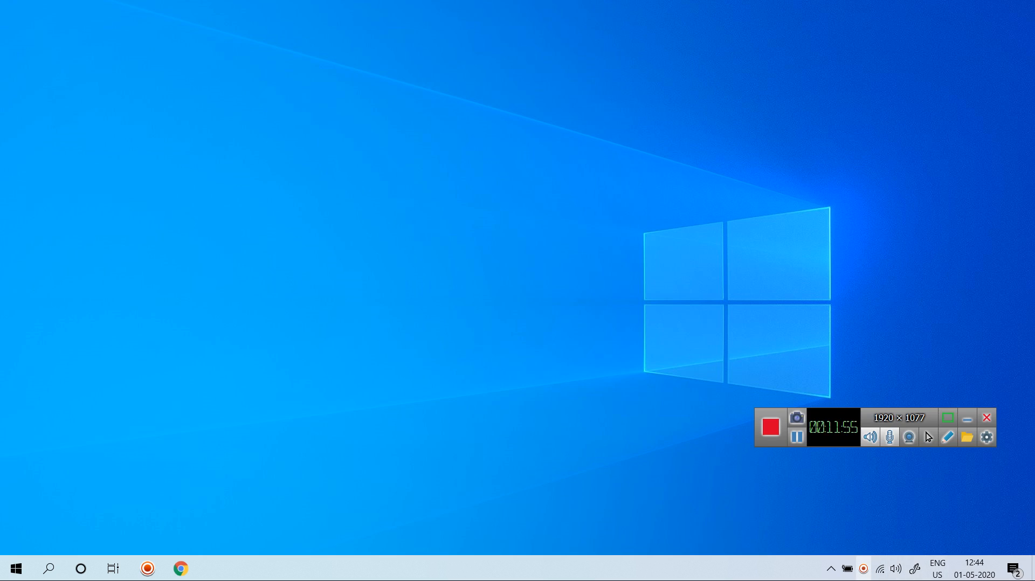